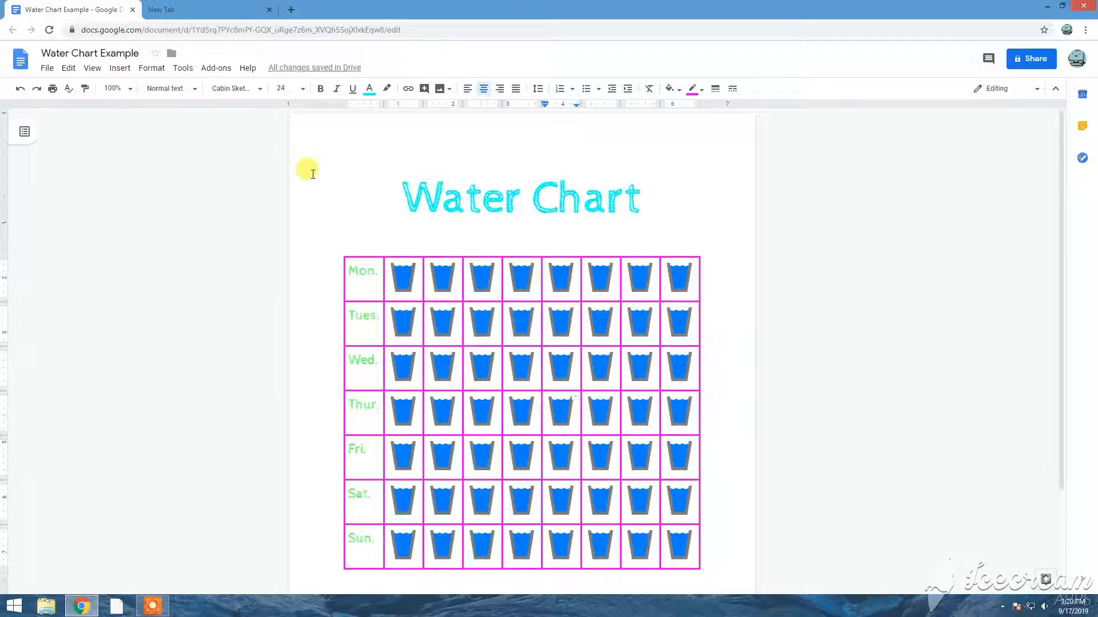
Step: Create a new blank Google Docs document from Google Drive in the other browser tab
click(170, 8)
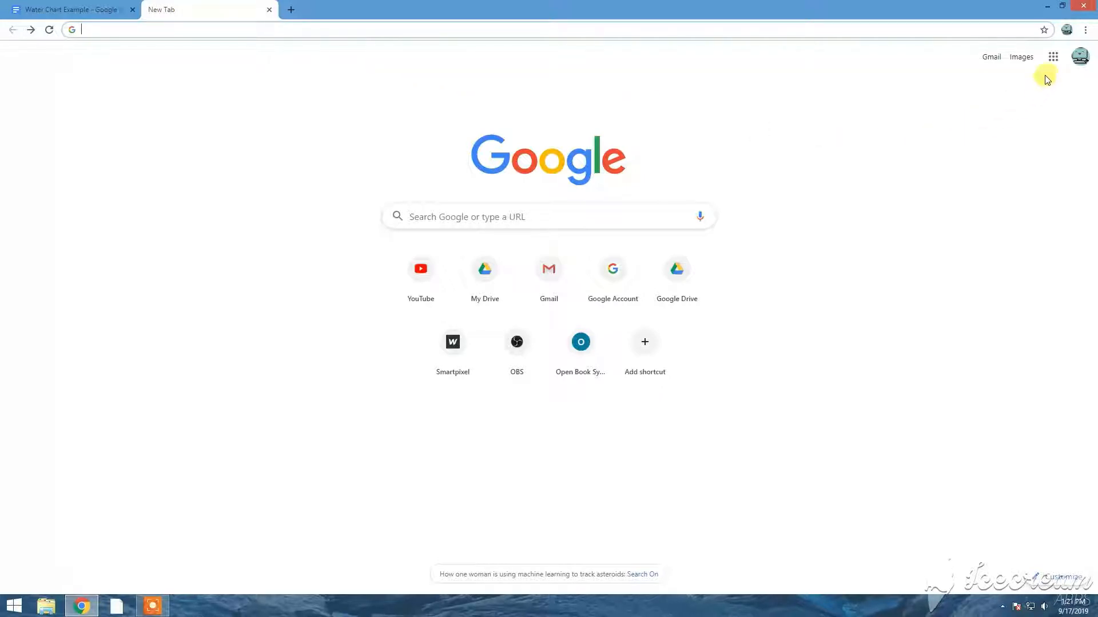
click(1053, 58)
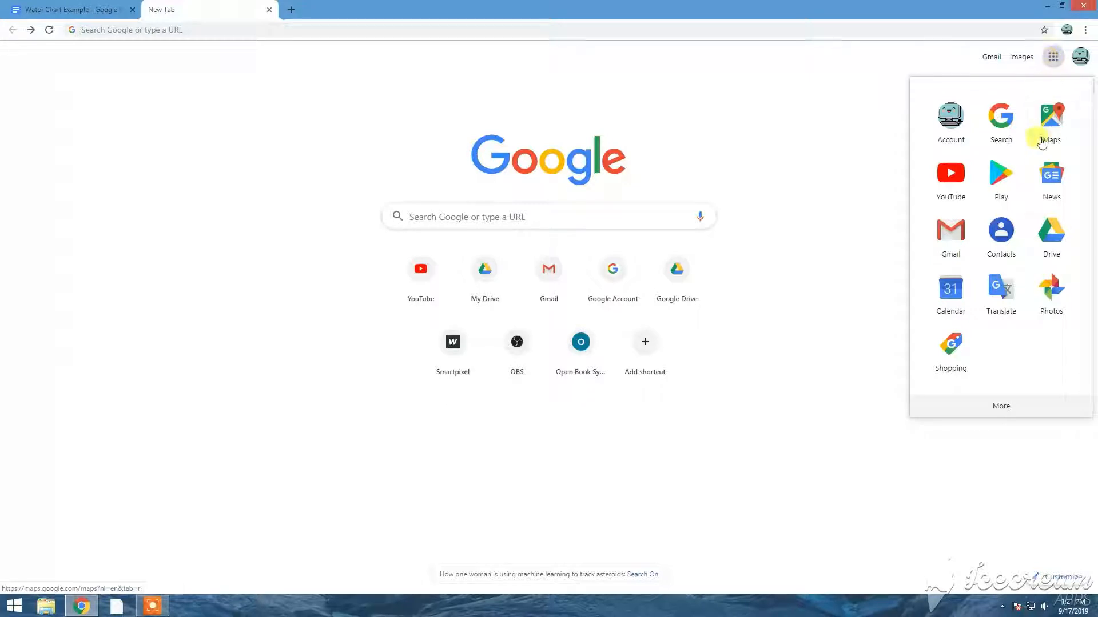
click(1053, 229)
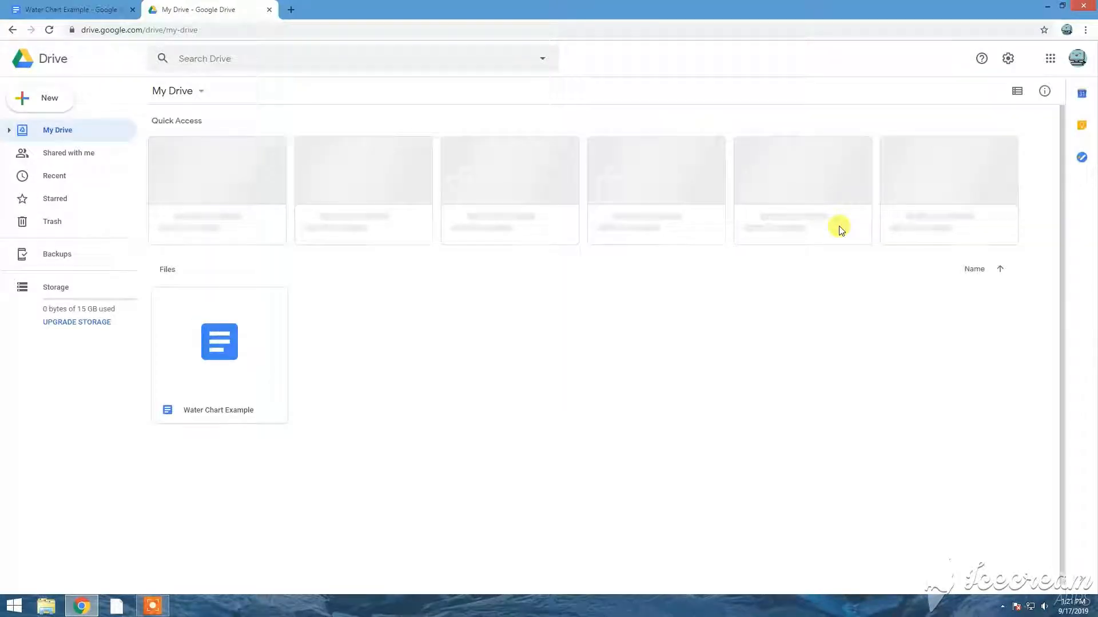
click(45, 101)
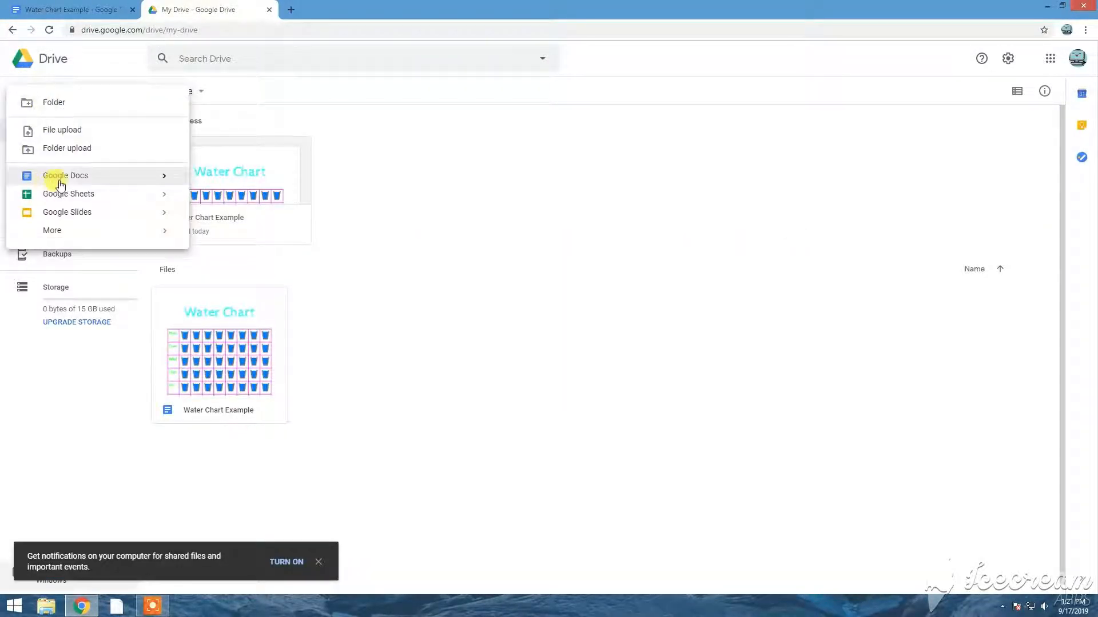
click(66, 177)
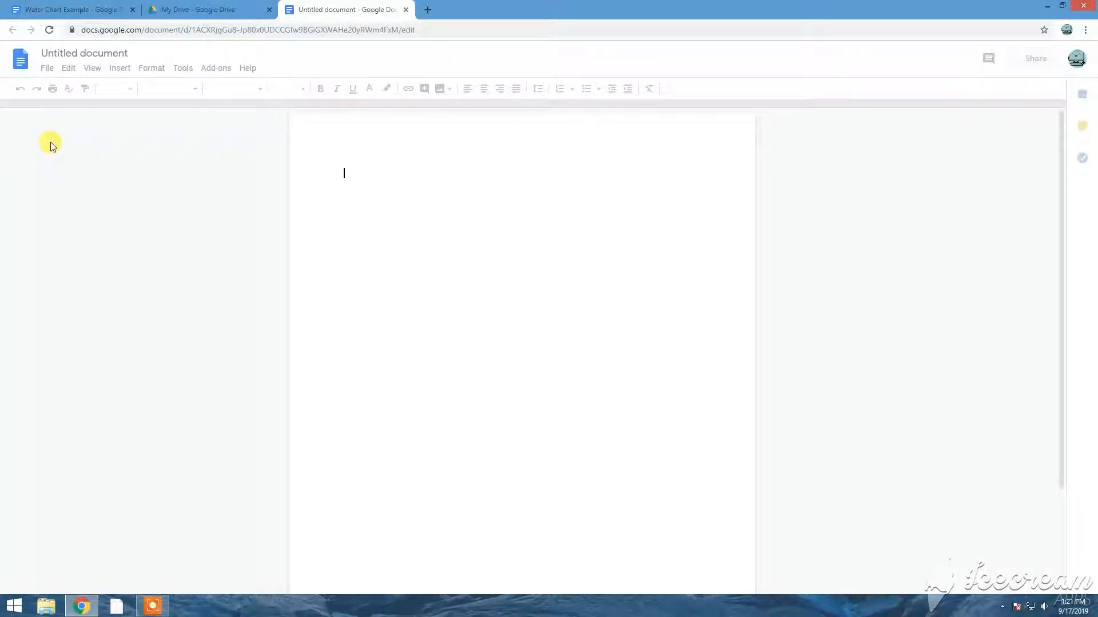
Step: Rename the untitled document as Water Chart
click(123, 53)
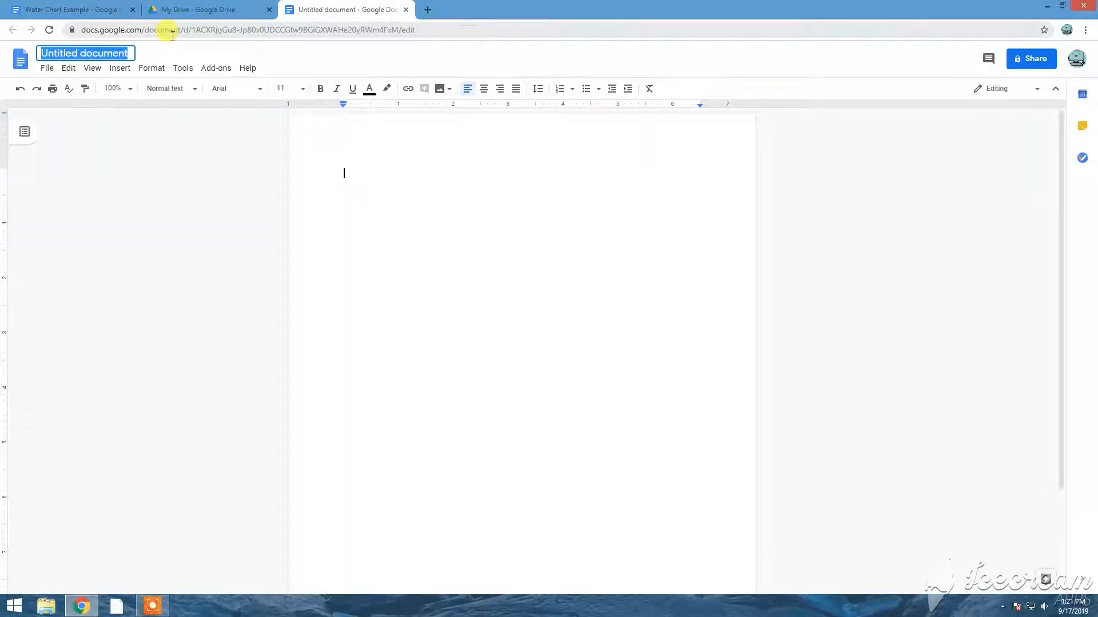
key(BackSpace)
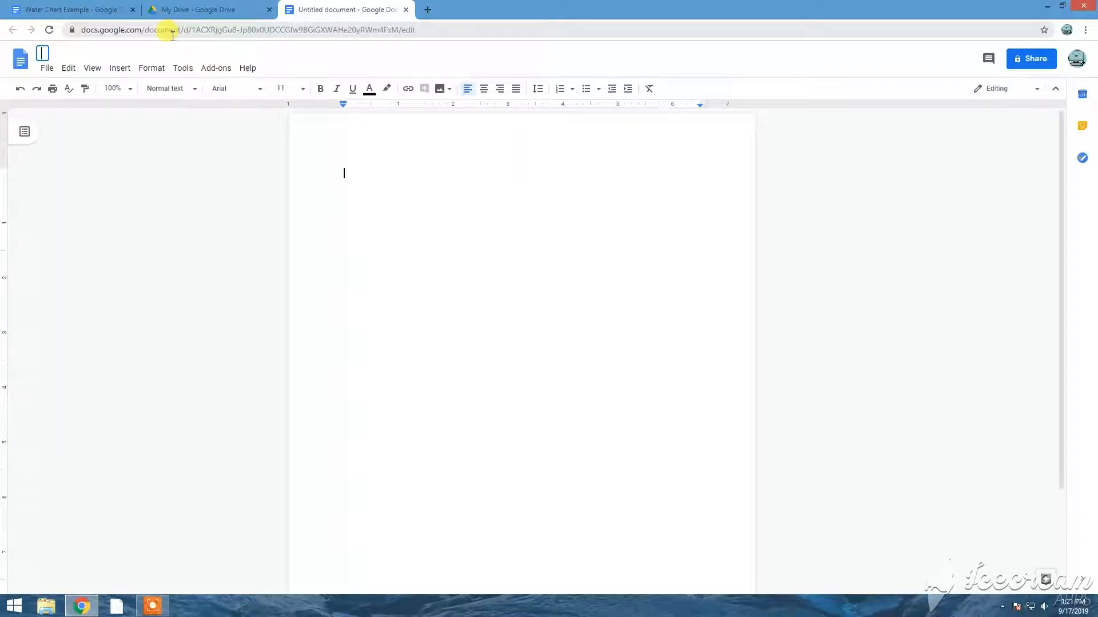
text(Water Ch)
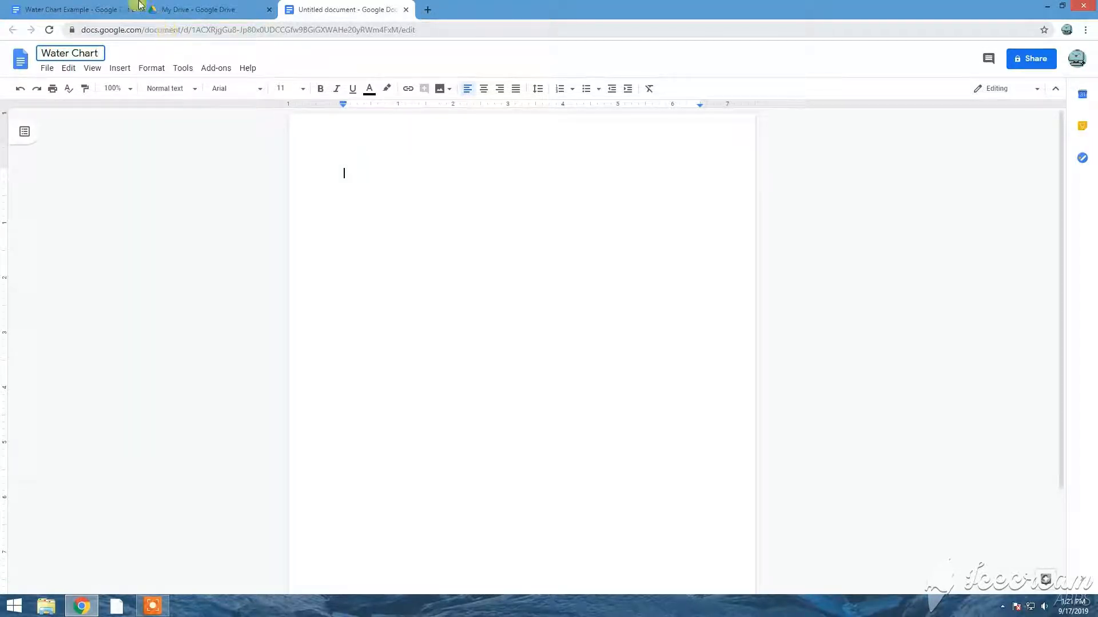
text(art)
click(410, 170)
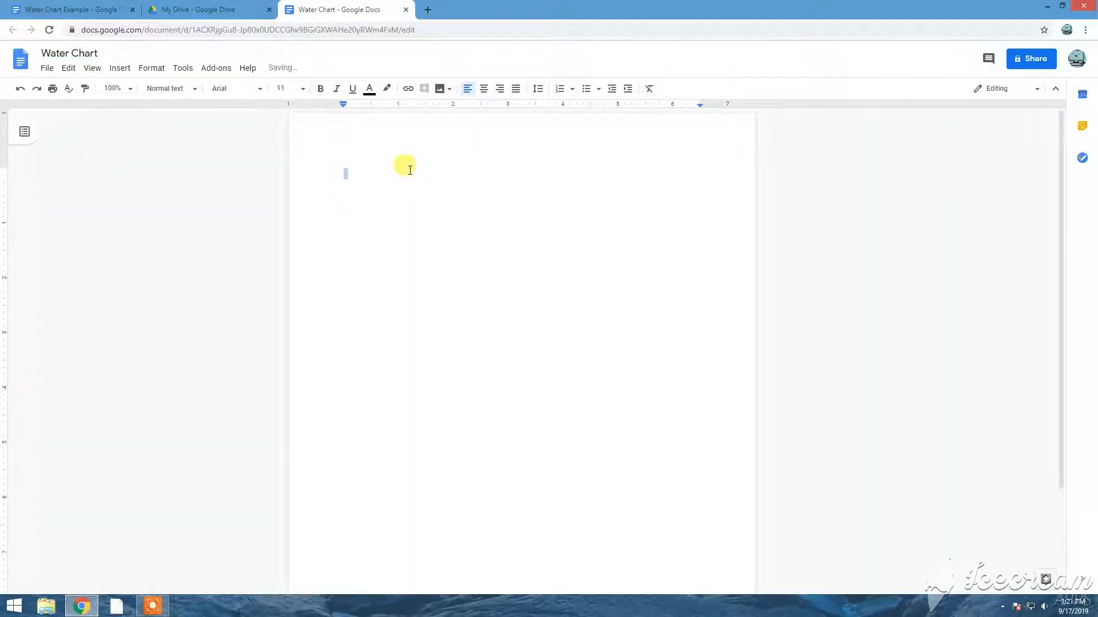
Step: Format the empty first line as centred text in Cabin Sketch at size 60
click(485, 90)
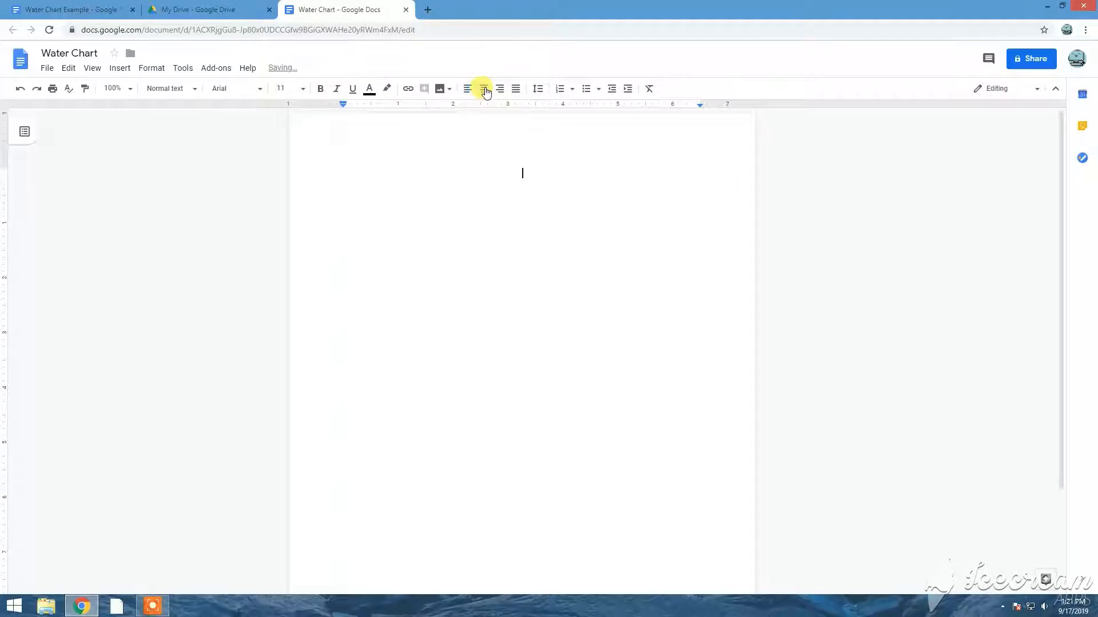
click(260, 90)
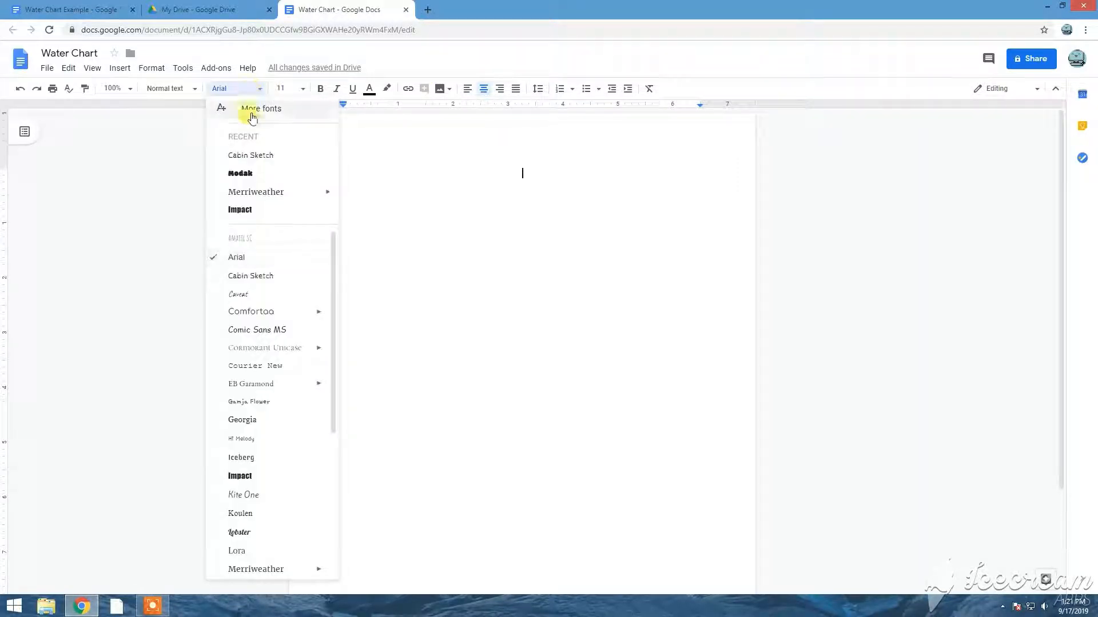
click(257, 157)
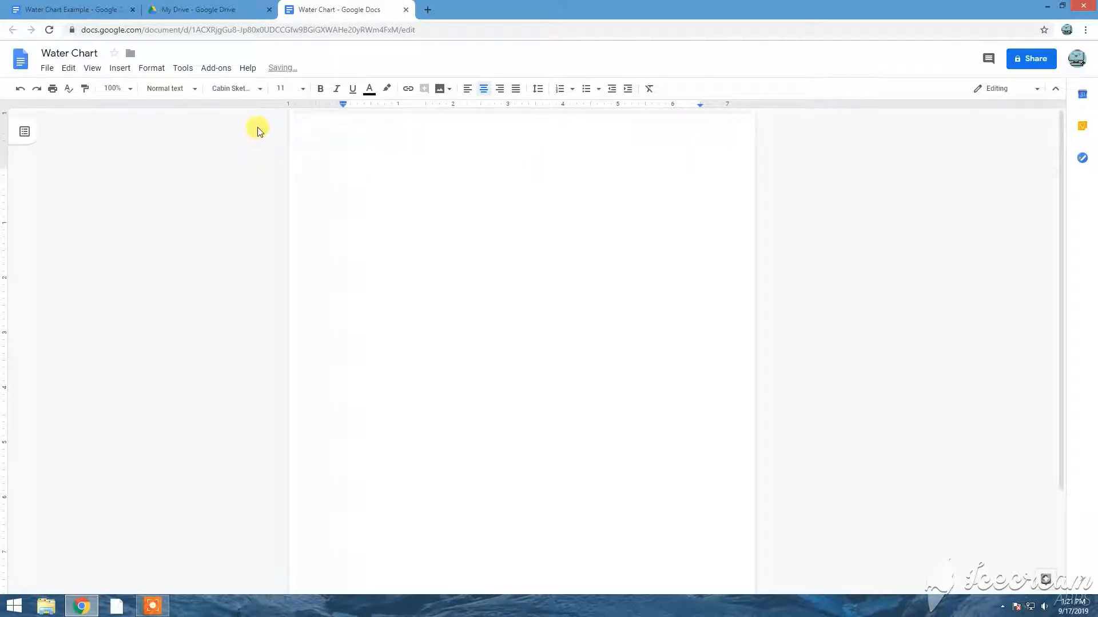
click(302, 90)
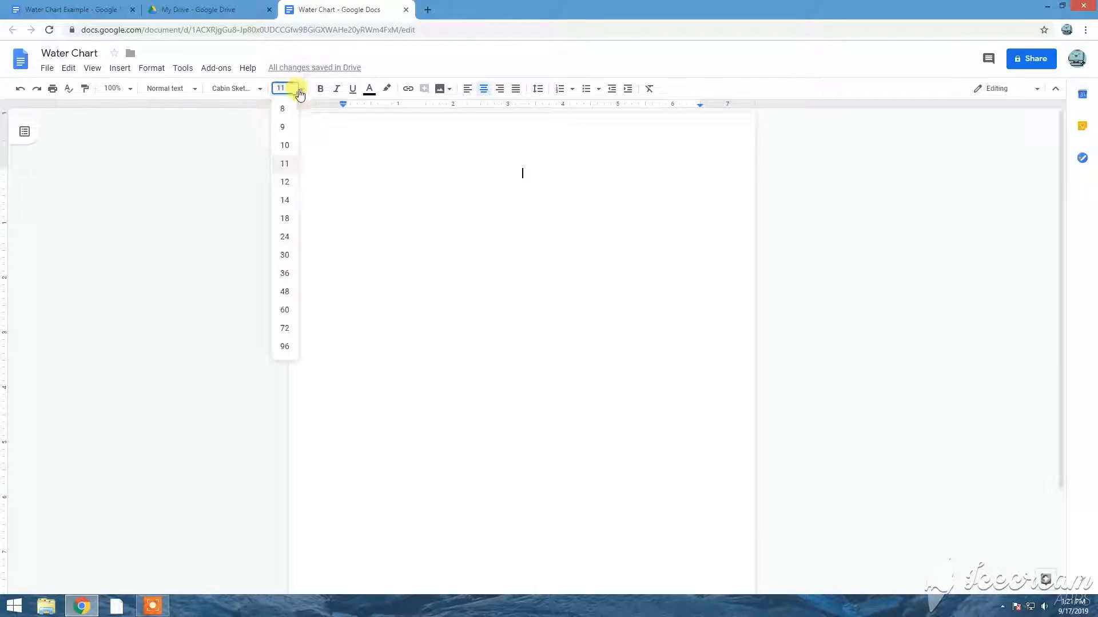
click(286, 308)
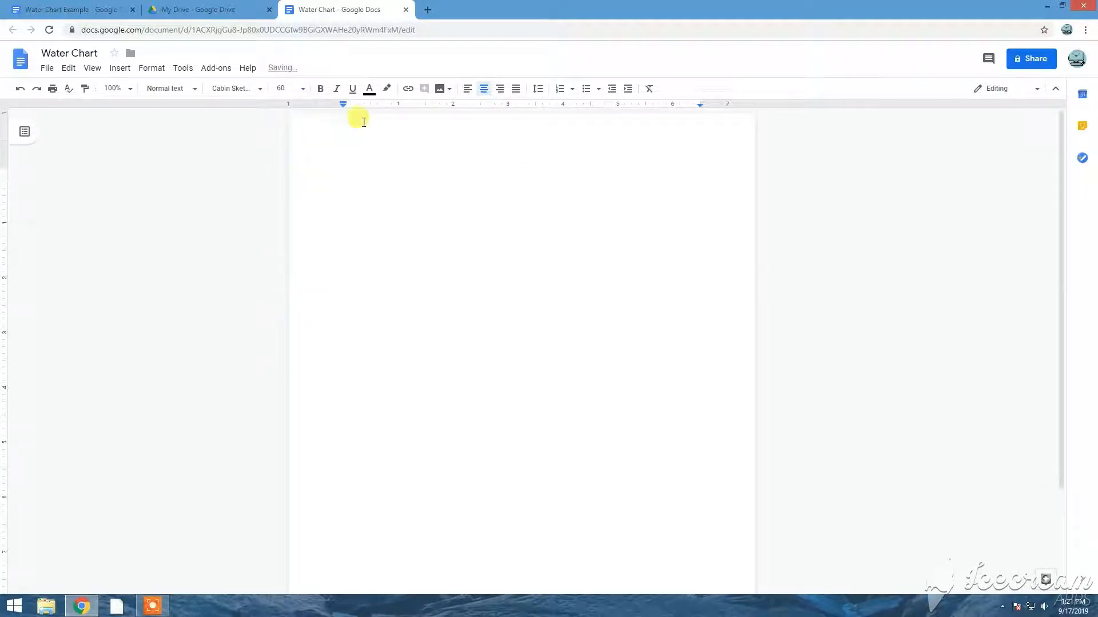
Step: Set the text colour to cyan and enter the title "Water Chart" on the first line
click(369, 90)
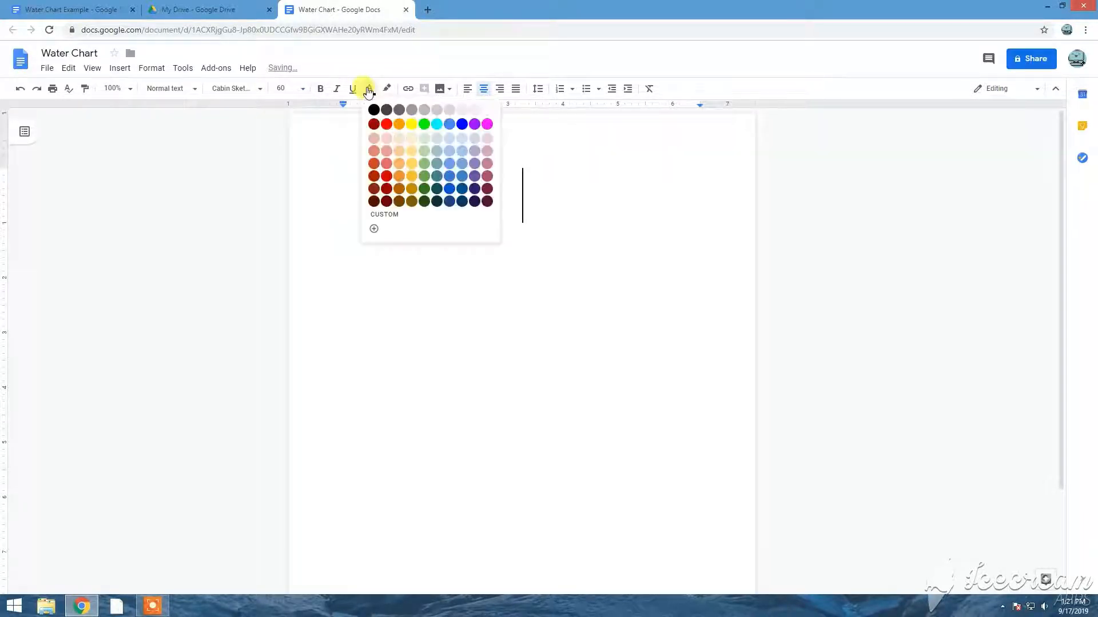
click(437, 124)
text(Wat)
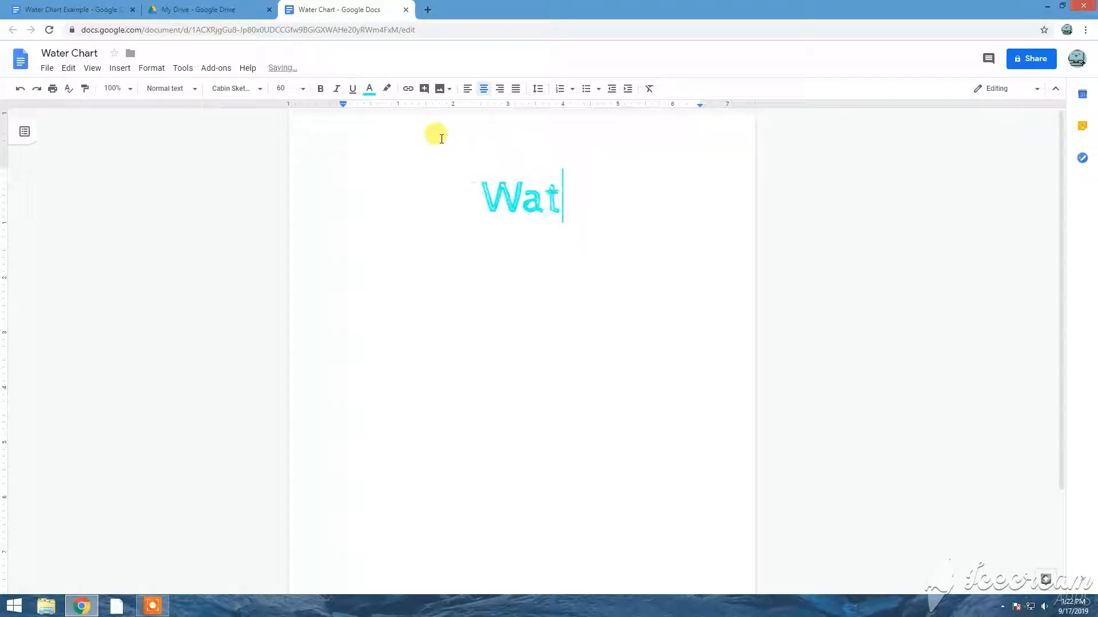
text(er Chart)
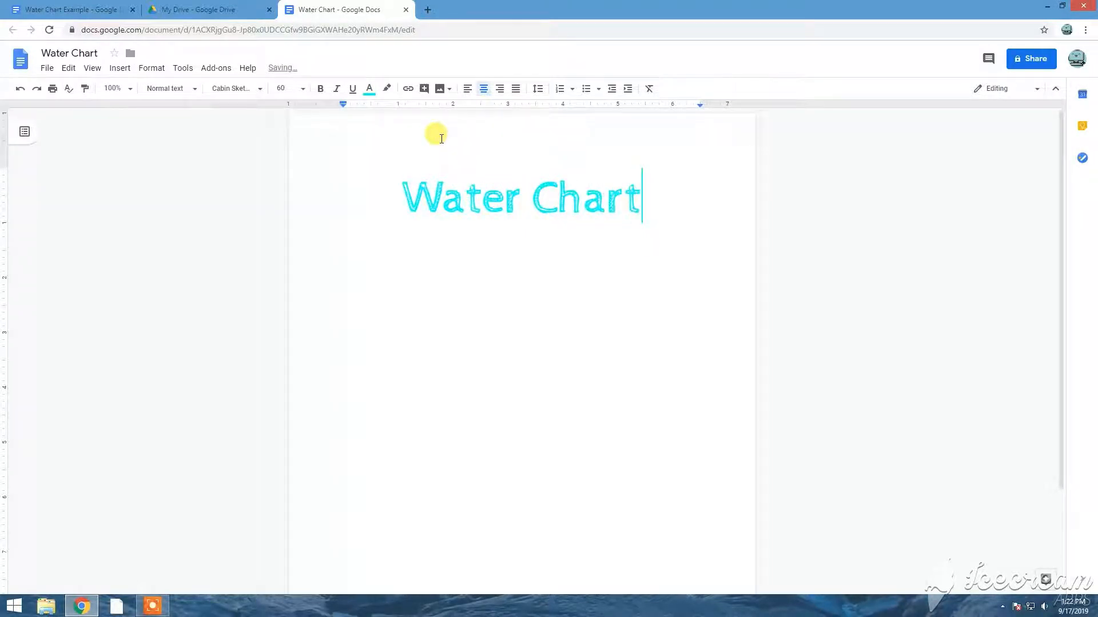
Step: Start a line below the title at font size 24 and insert a table with 9 columns and 7 rows there
click(304, 90)
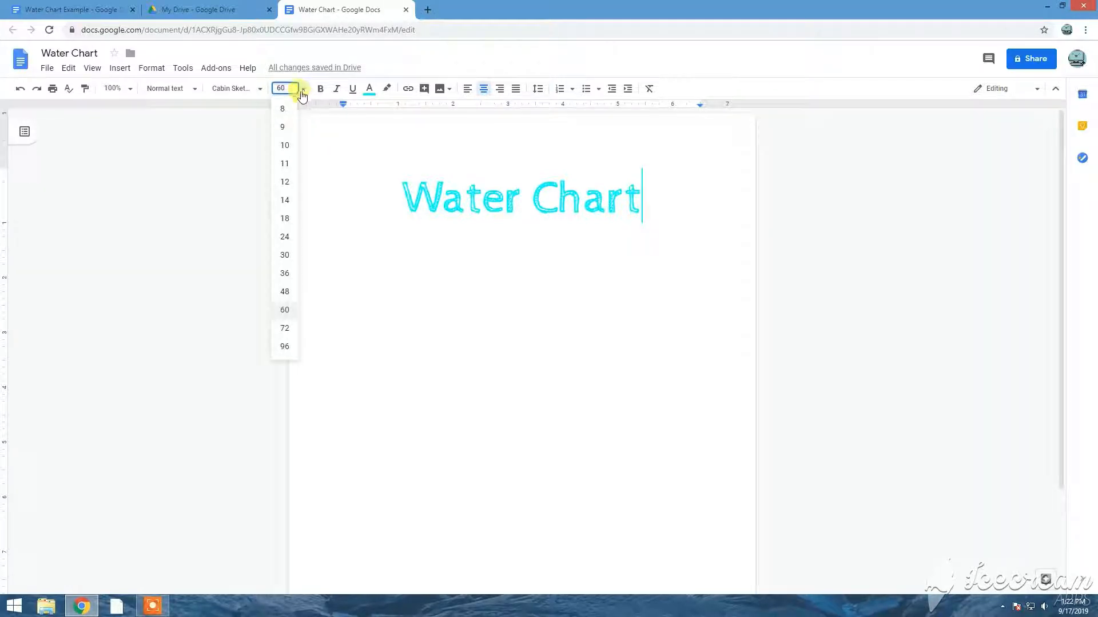
click(282, 237)
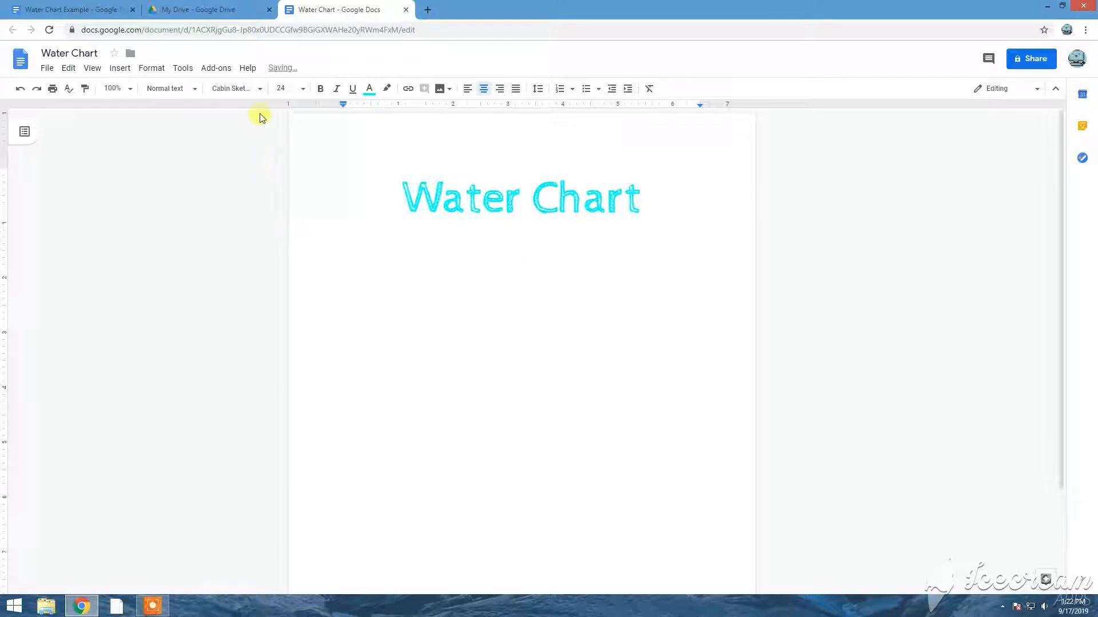
click(123, 71)
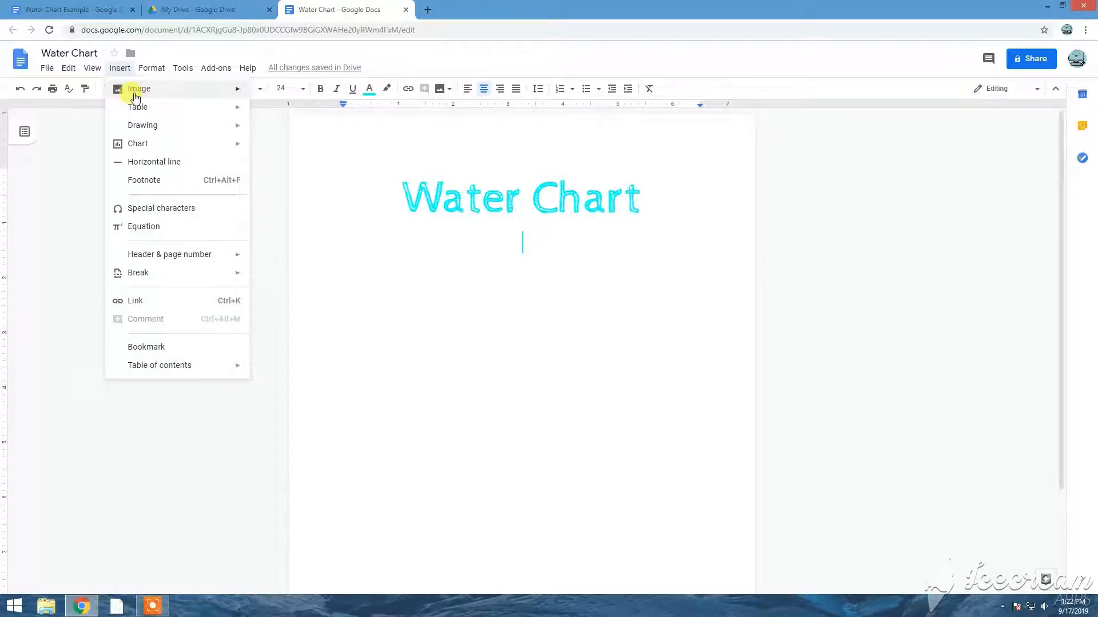
mouse_move(136, 107)
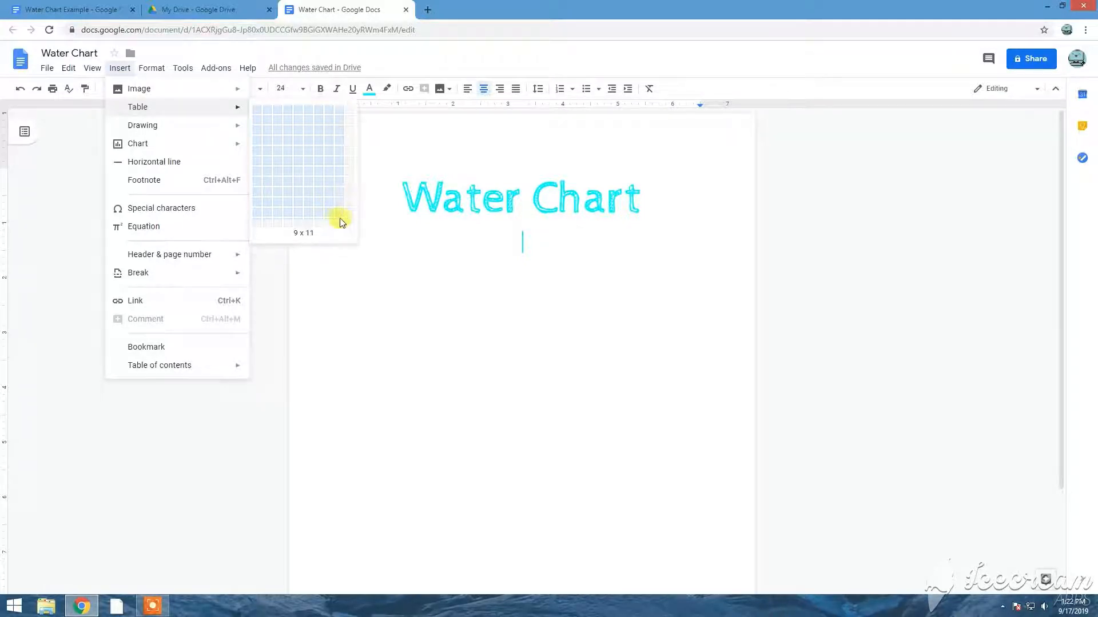
click(343, 176)
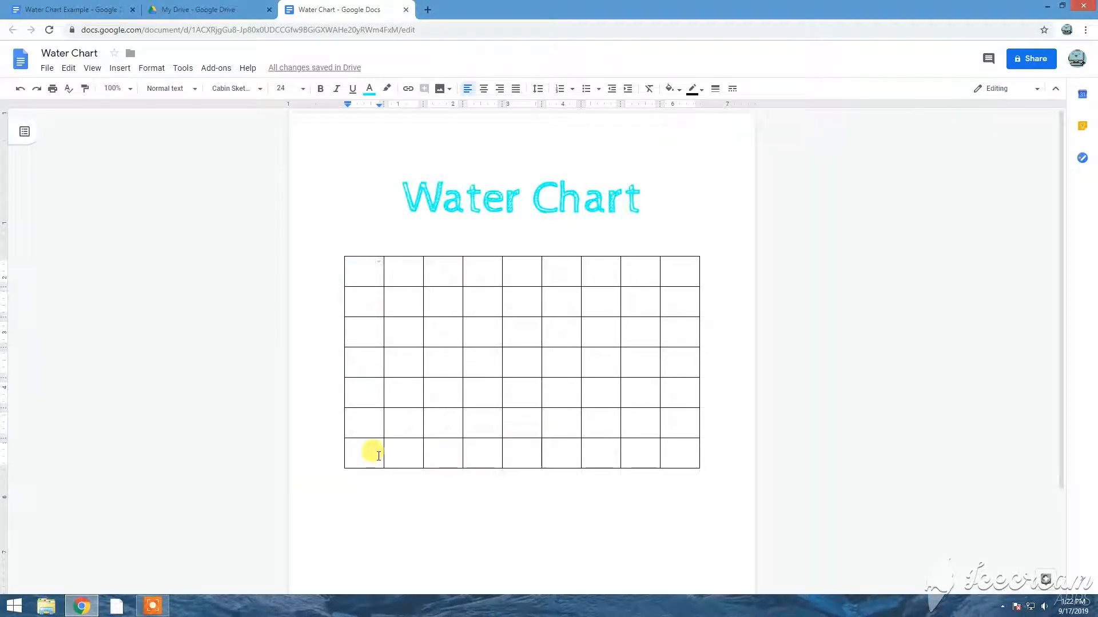
Step: Set the table's first column to font size 18 and green text
drag(371, 458, 355, 259)
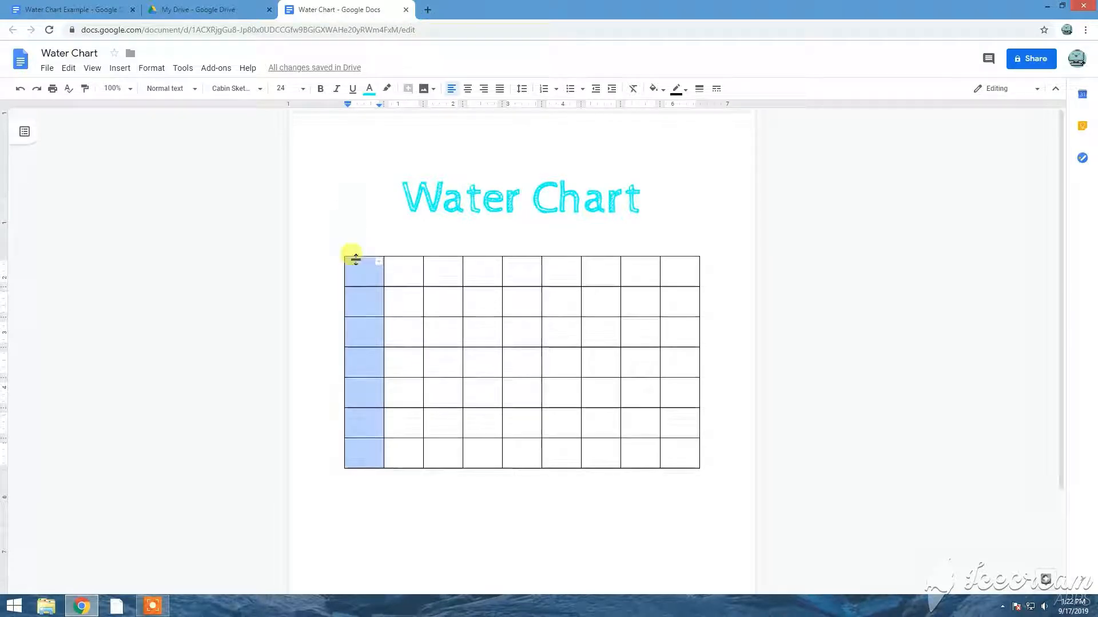
click(303, 89)
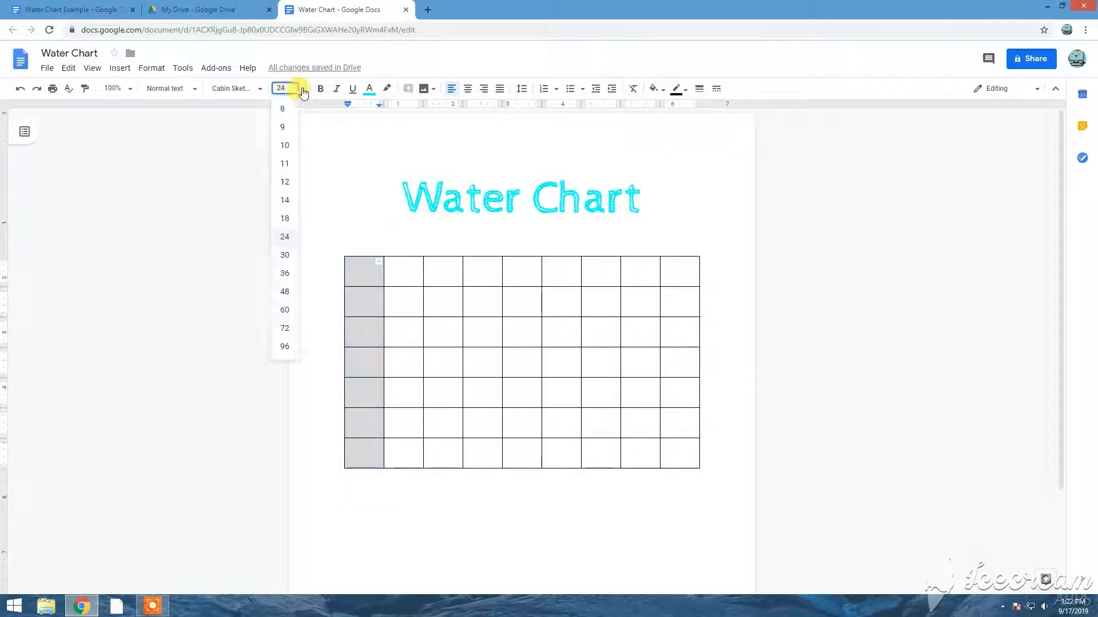
click(288, 221)
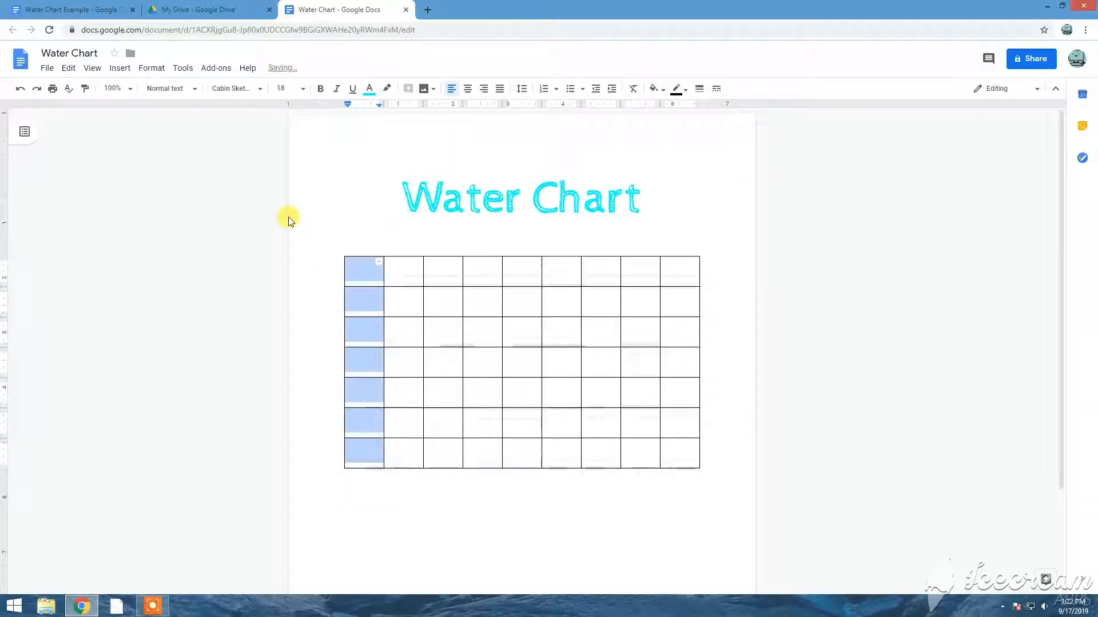
click(355, 274)
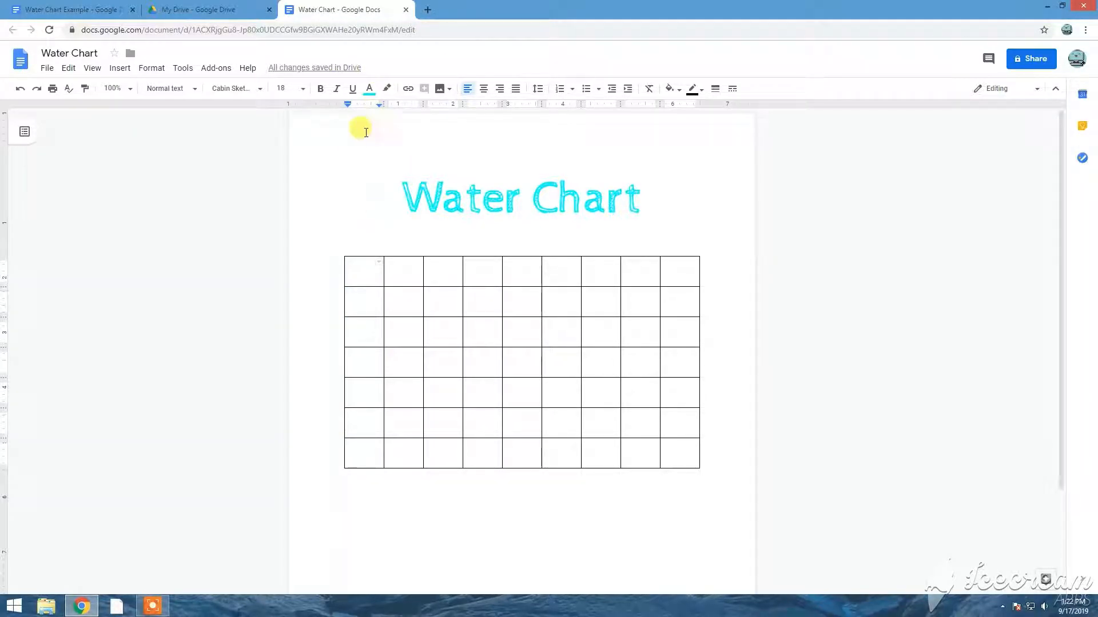
drag(372, 451, 351, 277)
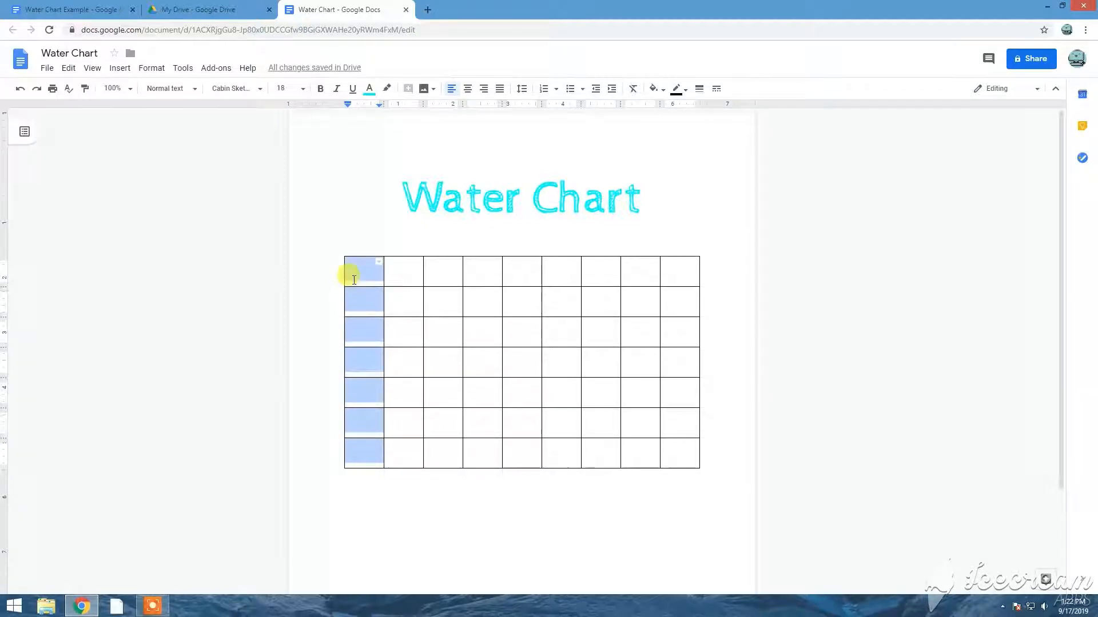
click(369, 89)
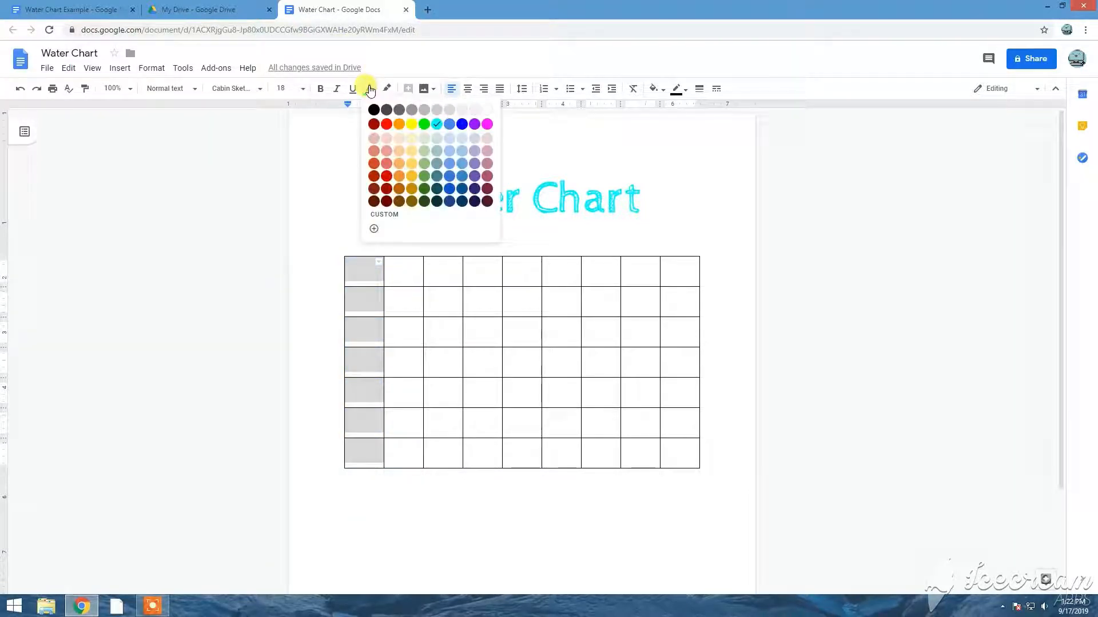
click(424, 125)
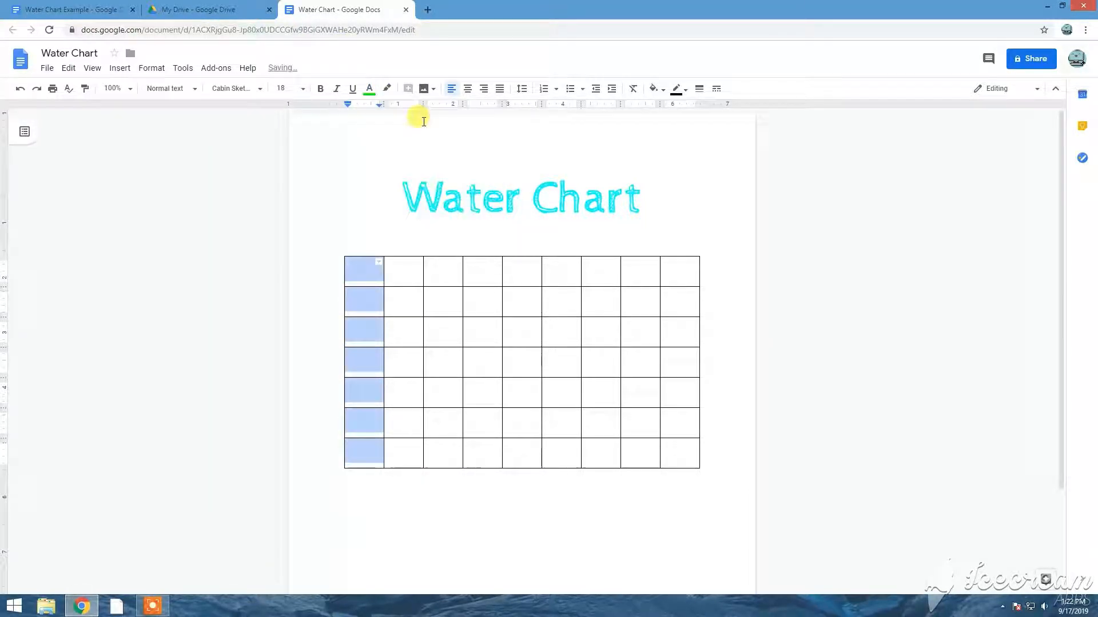
Step: Fill the first column from top to bottom with Mon, Tue, Wed, Thu, Fri, Sat and Sun
click(361, 271)
text(Mon)
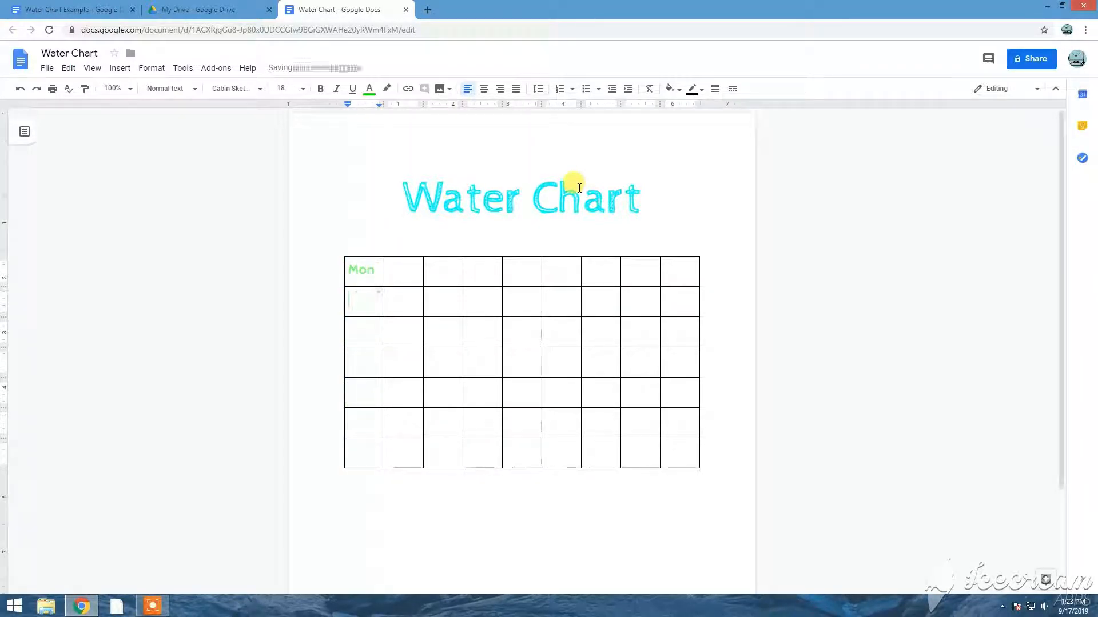
text(Tue)
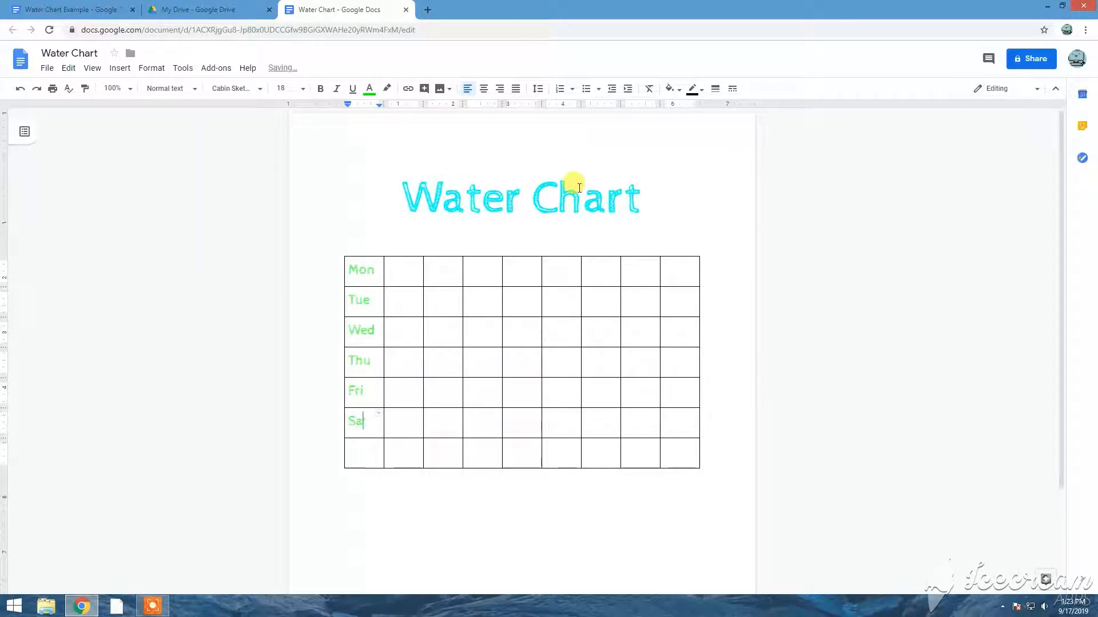
key(Down)
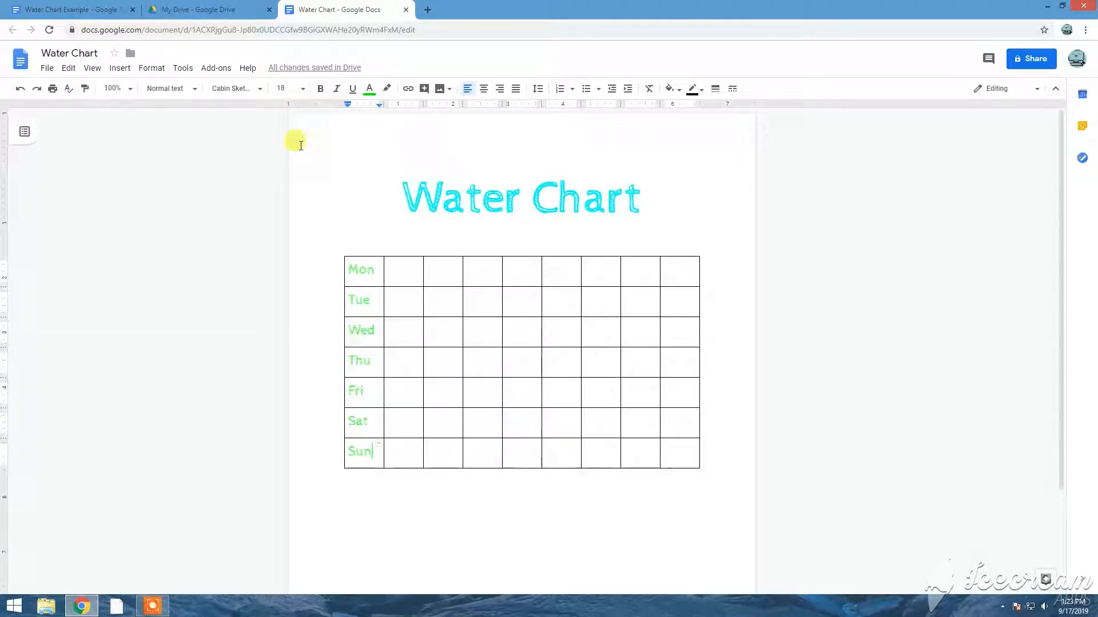
Step: Check the example chart, and centre-align all the empty table cells beside the weekday column in the new Water Chart document
click(81, 13)
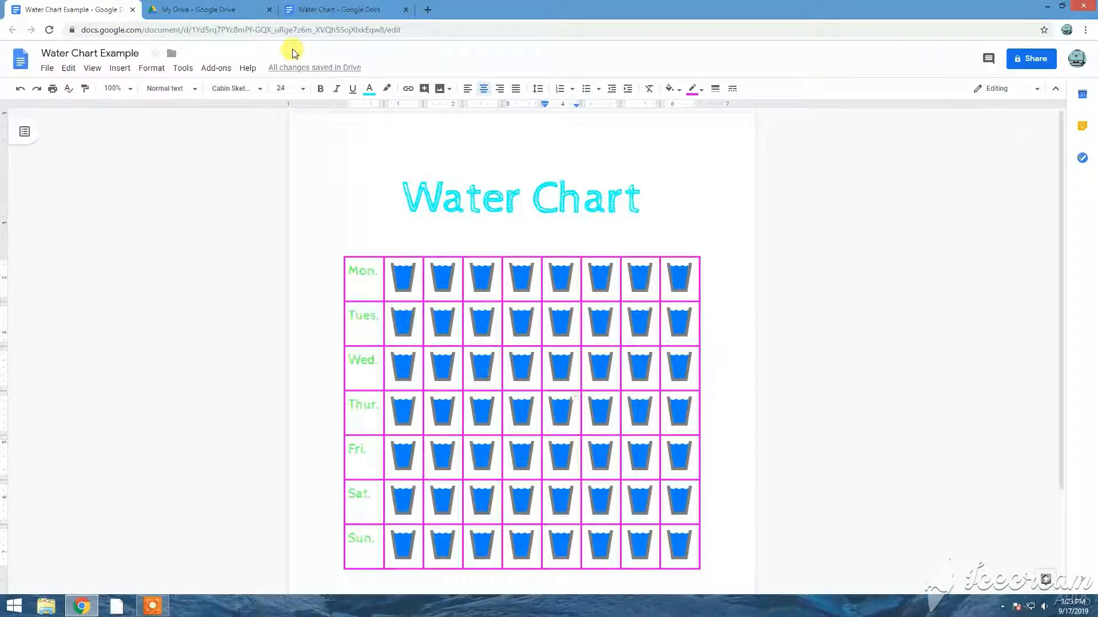
click(345, 10)
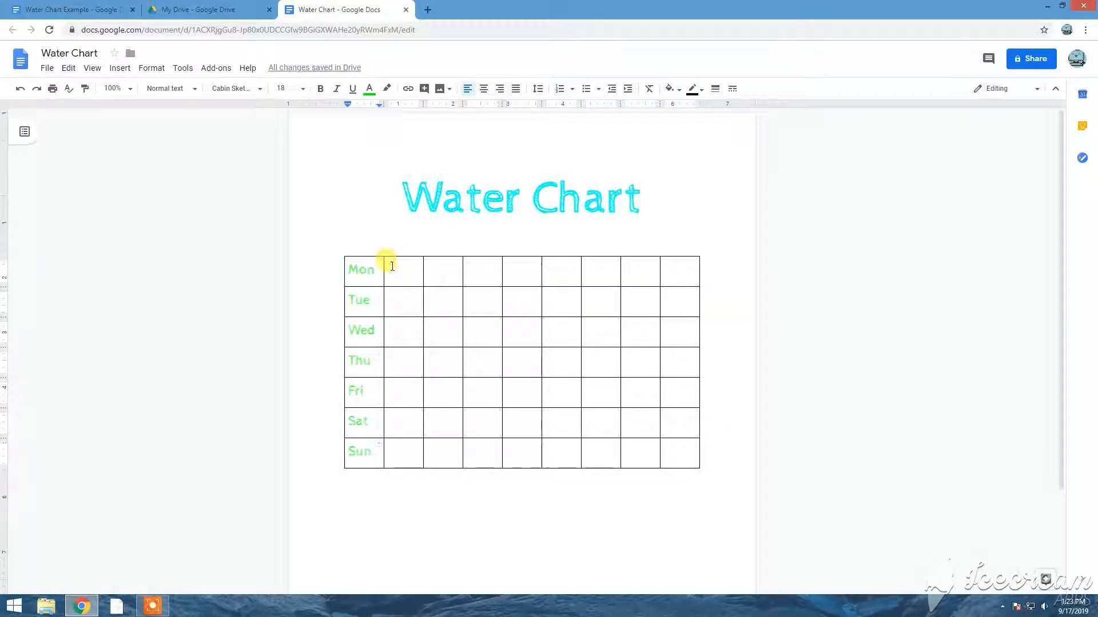
drag(391, 267, 688, 451)
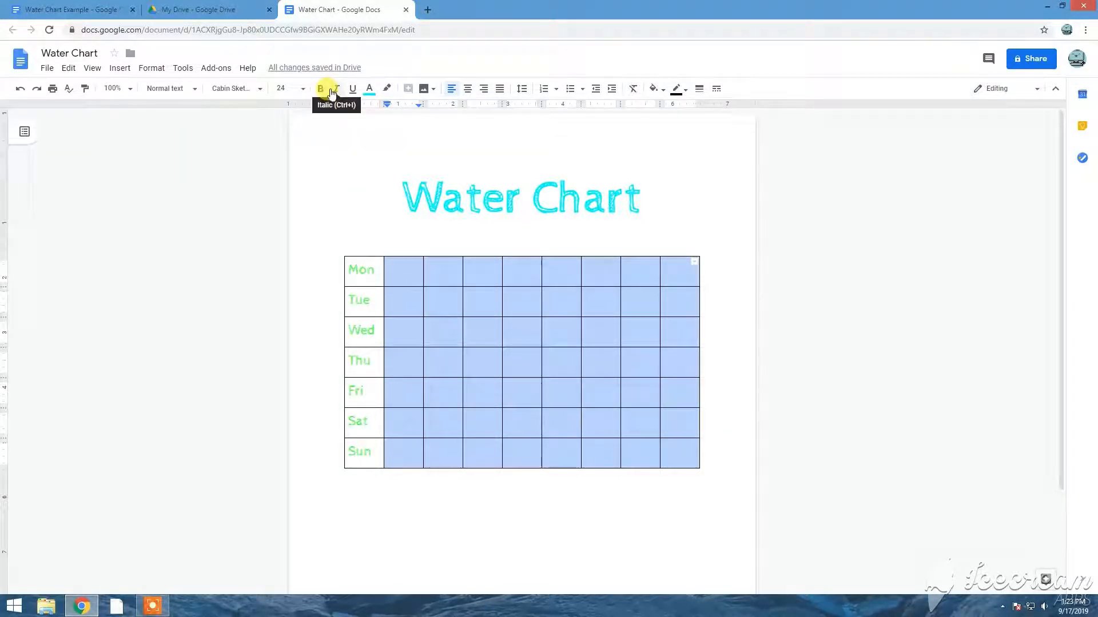
click(467, 90)
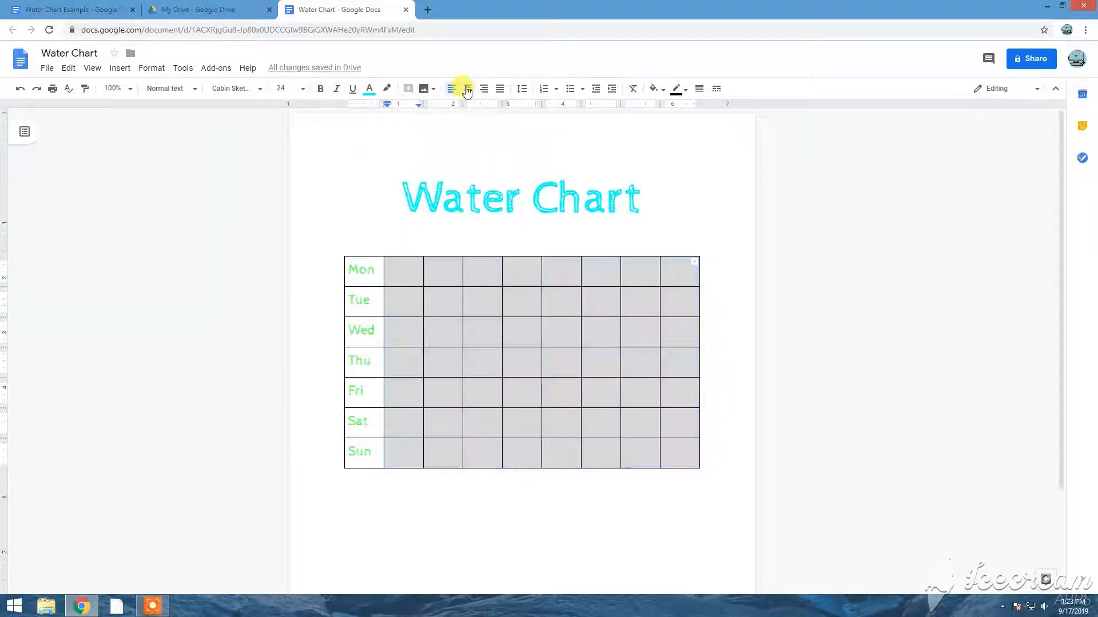
Step: Search the web for "water glass clipart" and insert the blue water glass with the grey outline into the first empty Mon cell
click(409, 274)
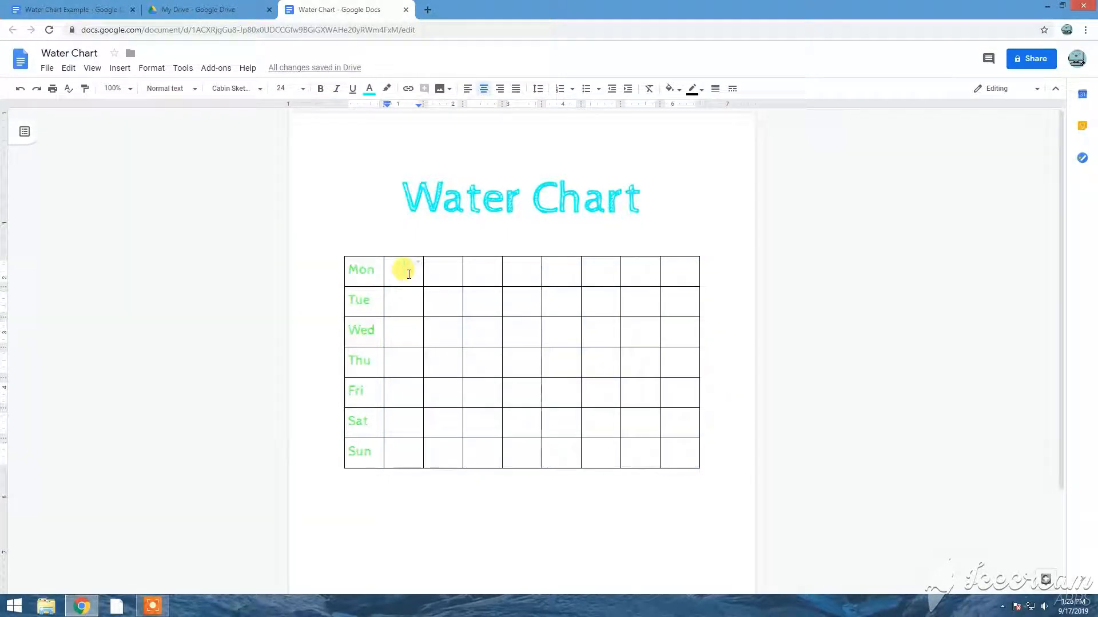
click(120, 68)
mouse_move(135, 90)
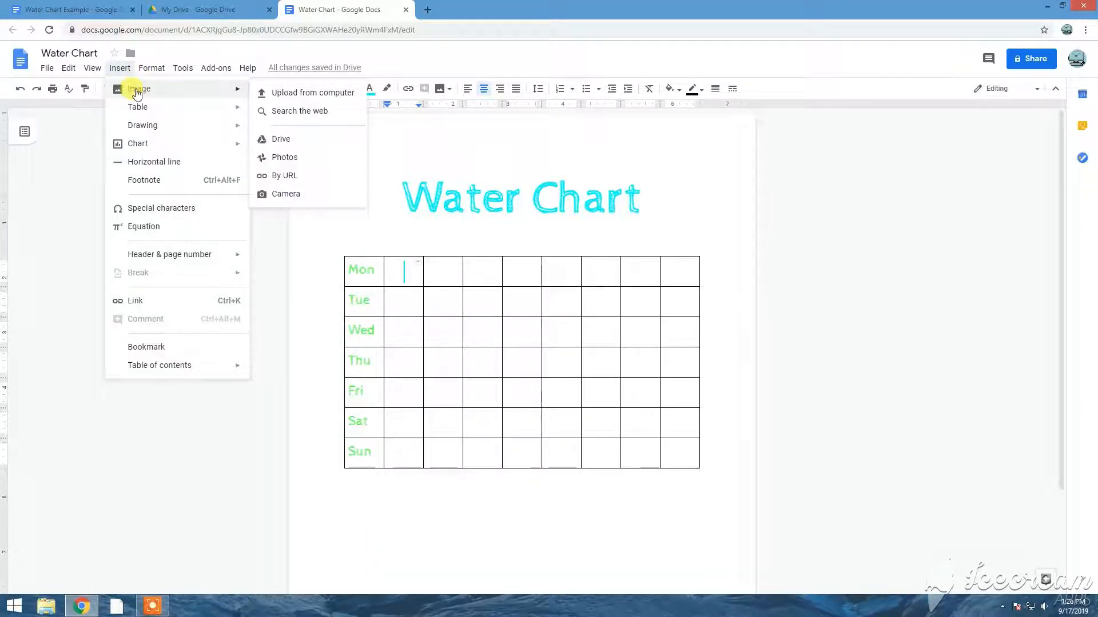
click(290, 111)
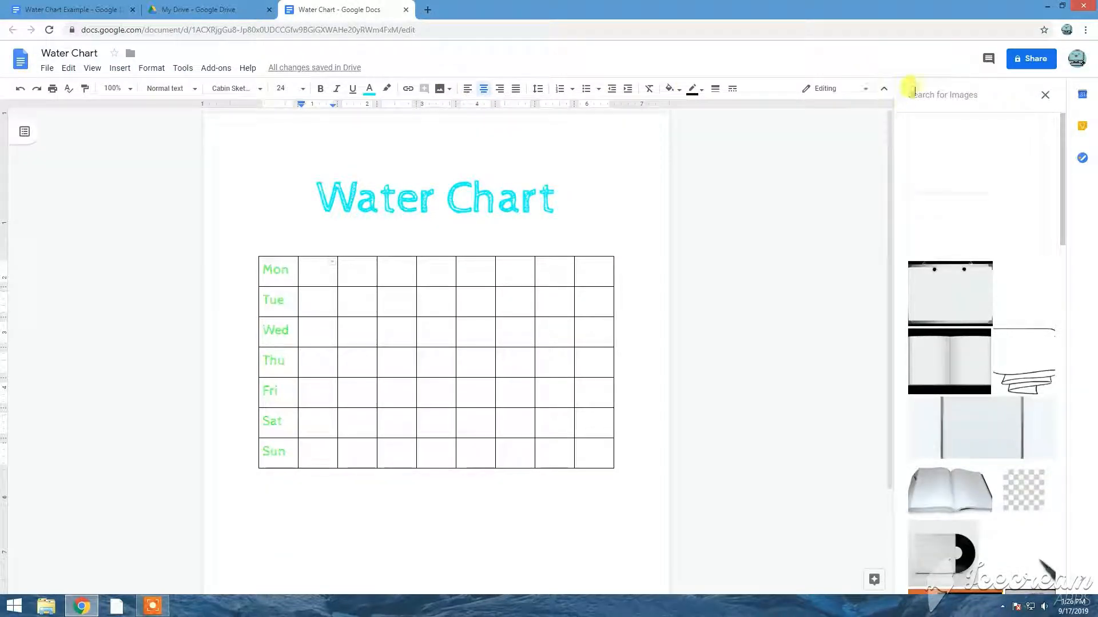
text(water)
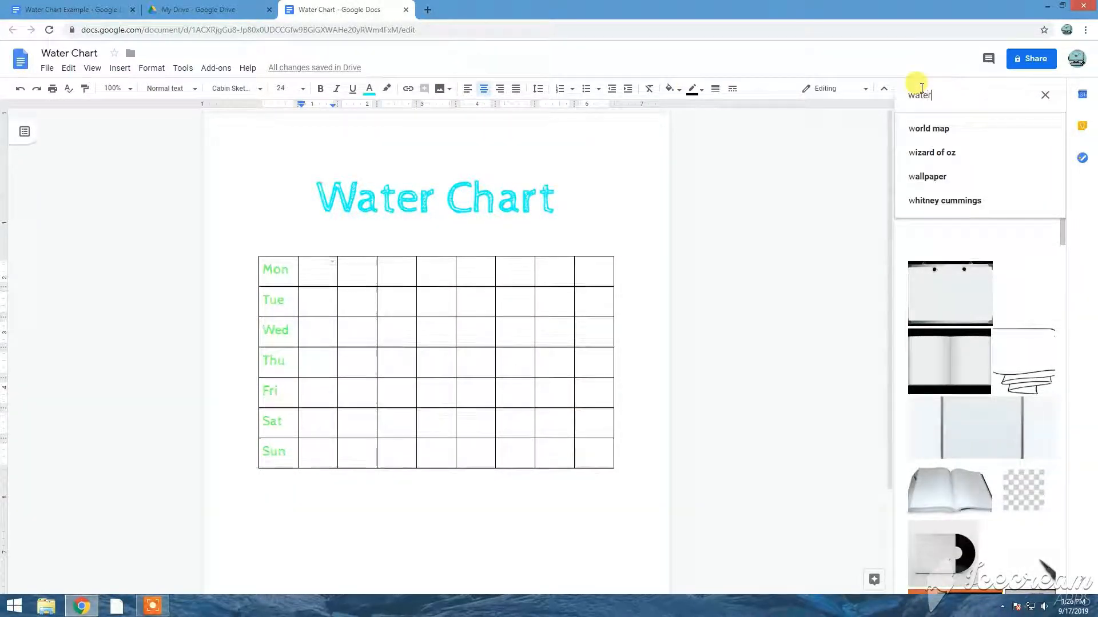
text( glass clipart)
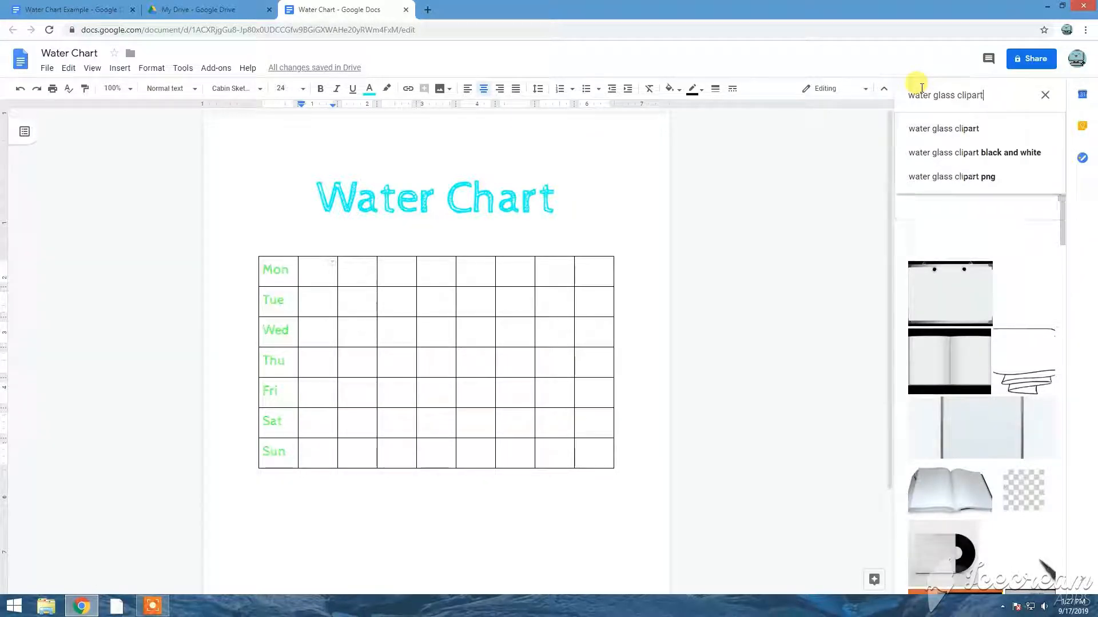
key(Return)
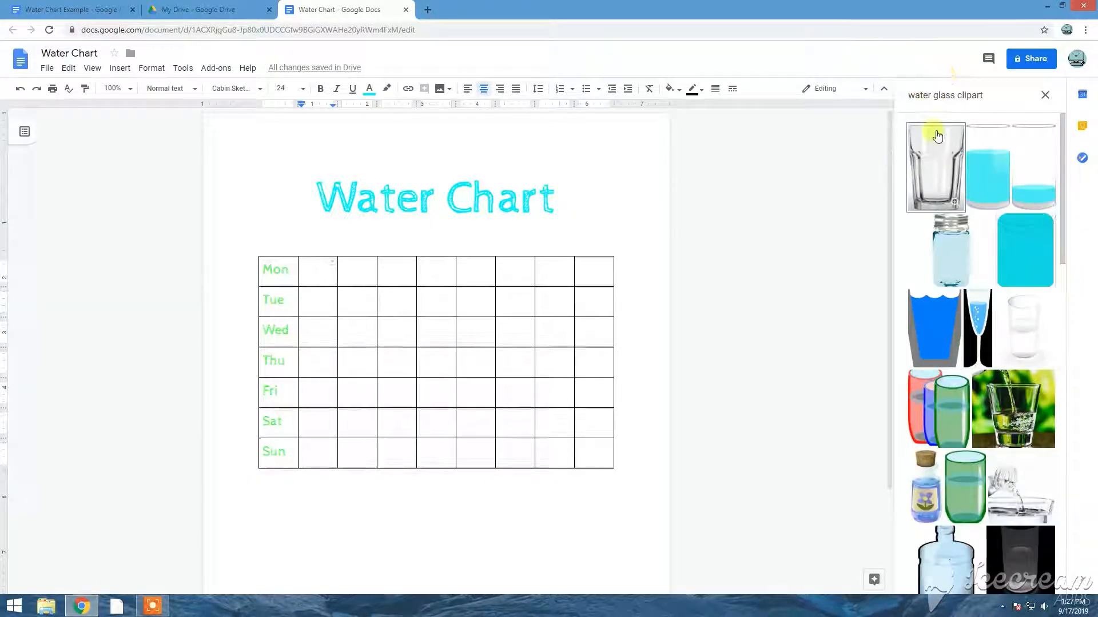
click(931, 325)
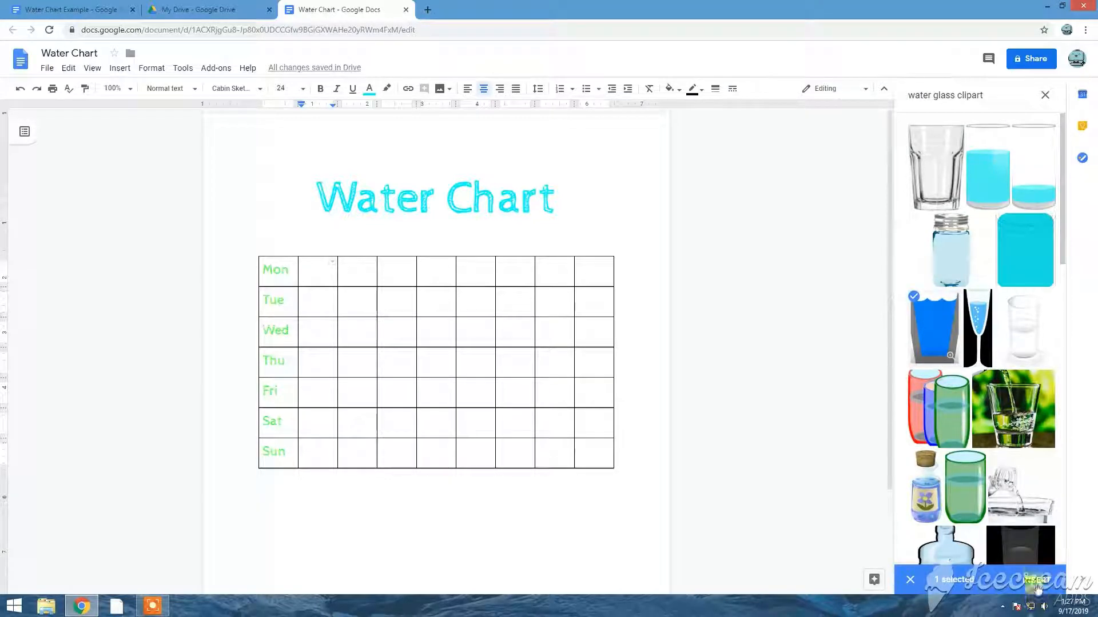
click(1037, 579)
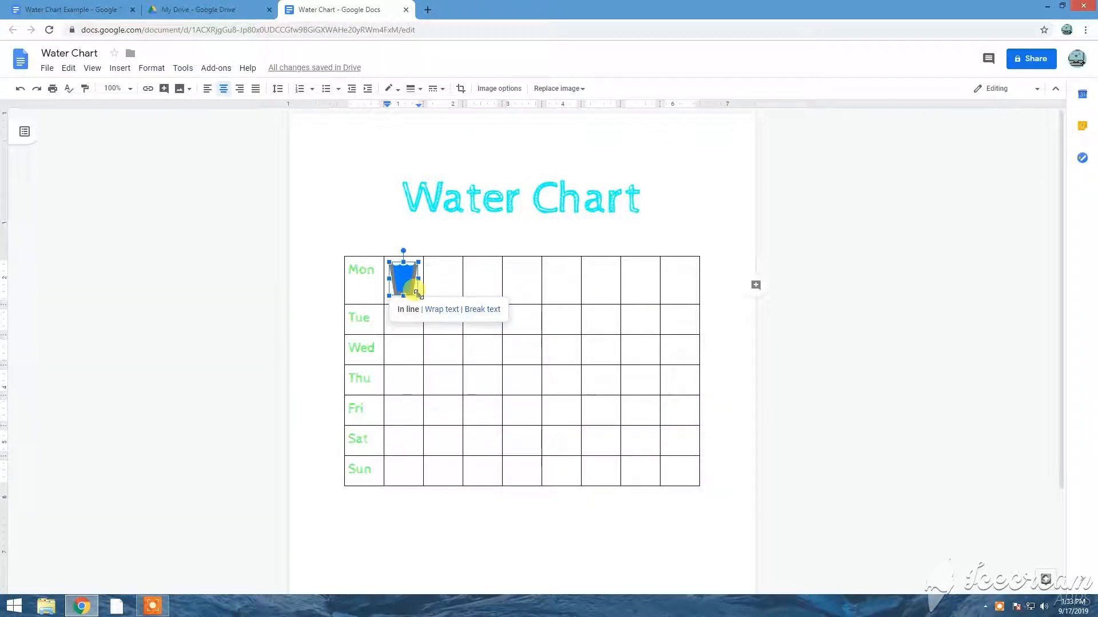
Step: Shrink the glass image in the Mon row proportionally to about two thirds of its size
drag(419, 295, 413, 286)
drag(412, 286, 413, 287)
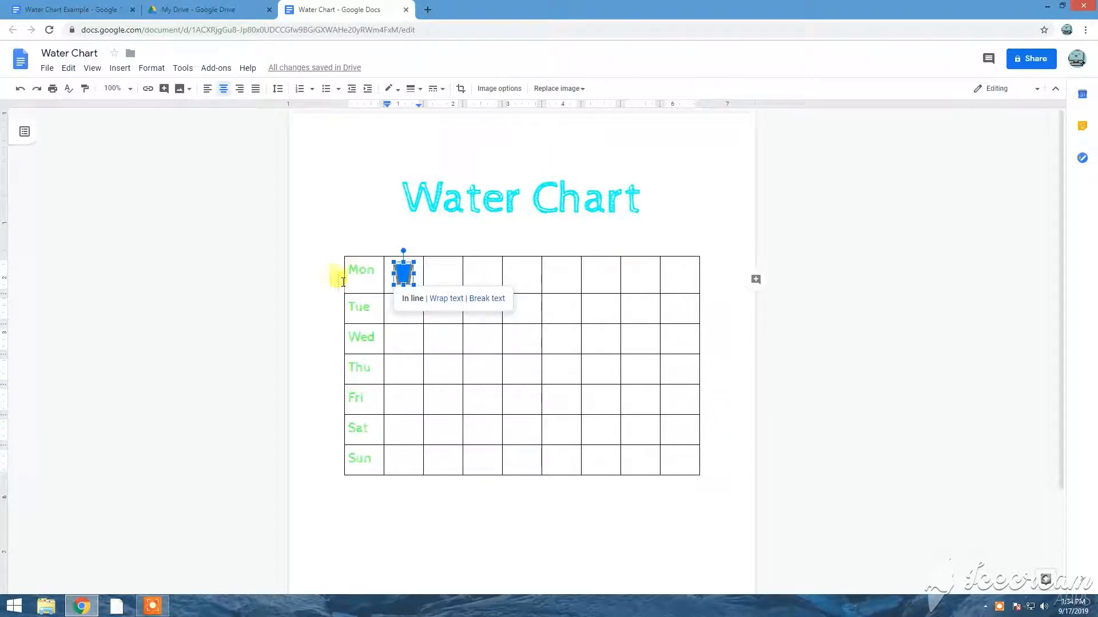
click(435, 277)
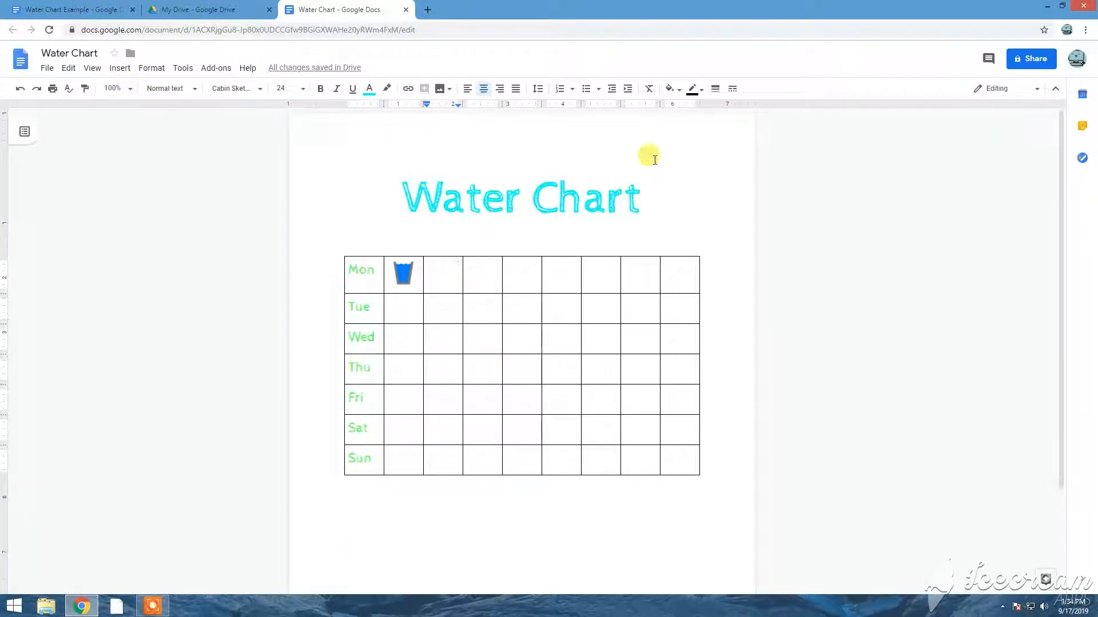
Step: Copy the resized glass image and paste it into the next empty cell of the Mon row
click(402, 273)
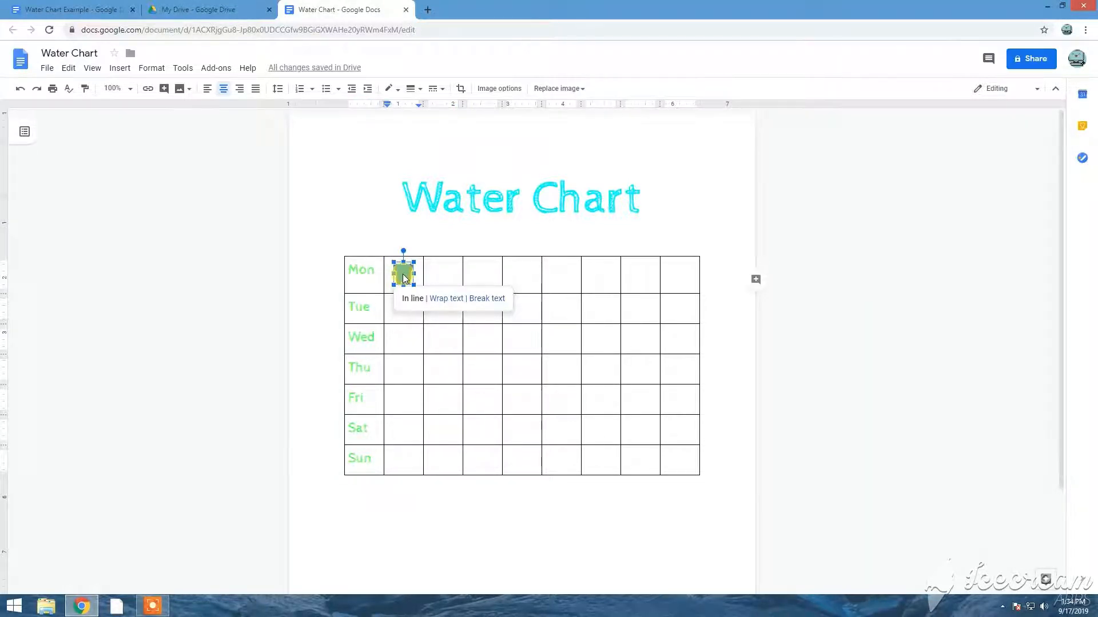
right_click(403, 275)
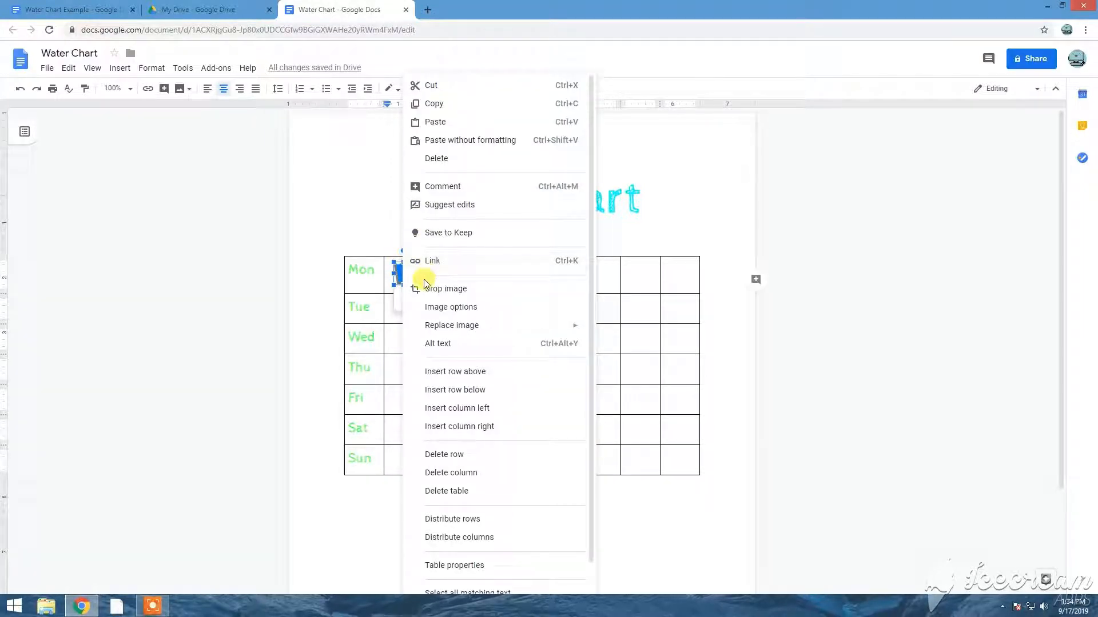
click(434, 104)
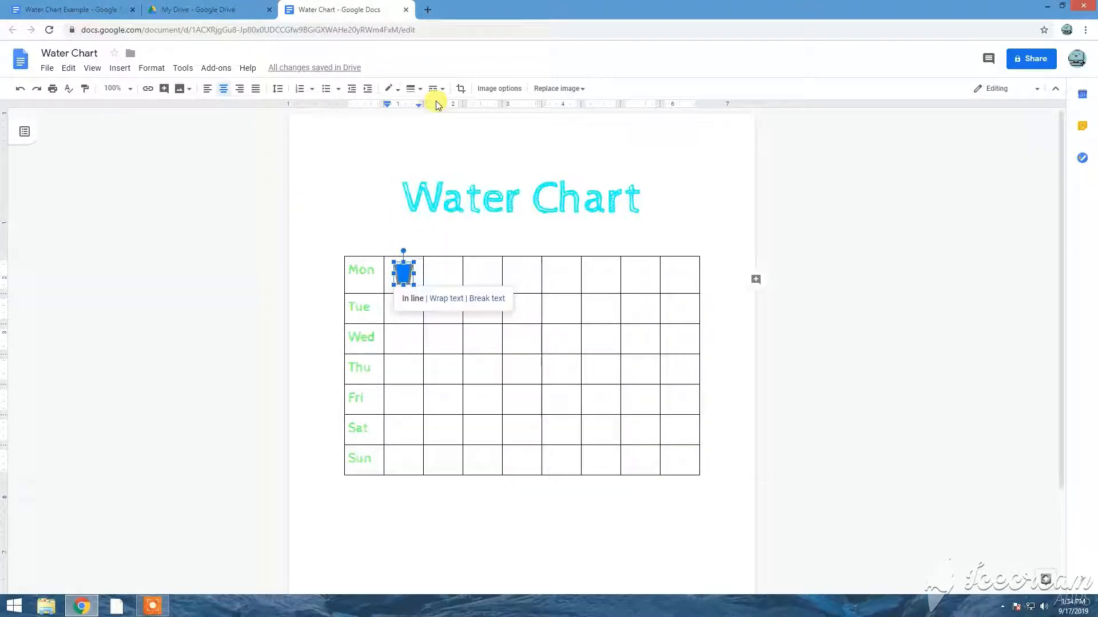
click(440, 274)
right_click(439, 274)
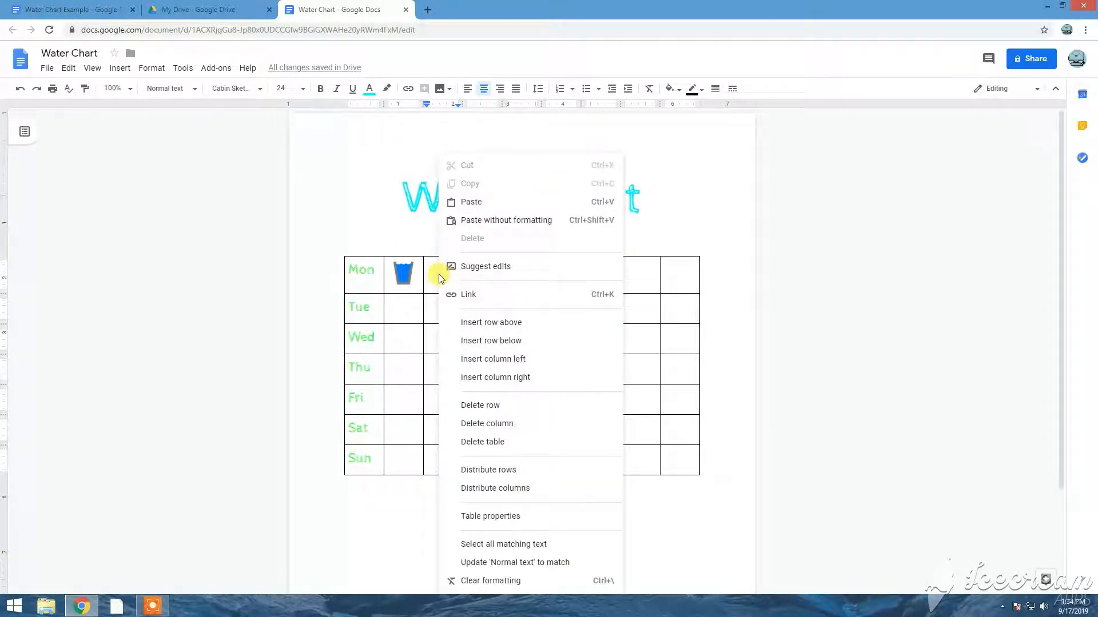
click(472, 203)
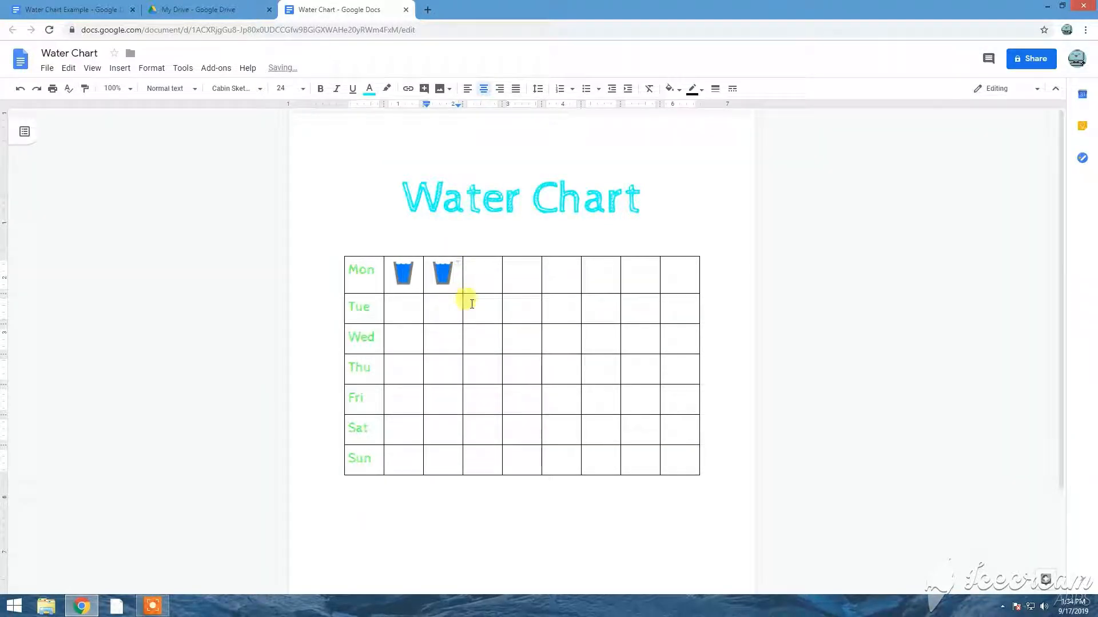
Step: Paste the copied glass image into each of the remaining six empty cells of the Mon row
click(442, 269)
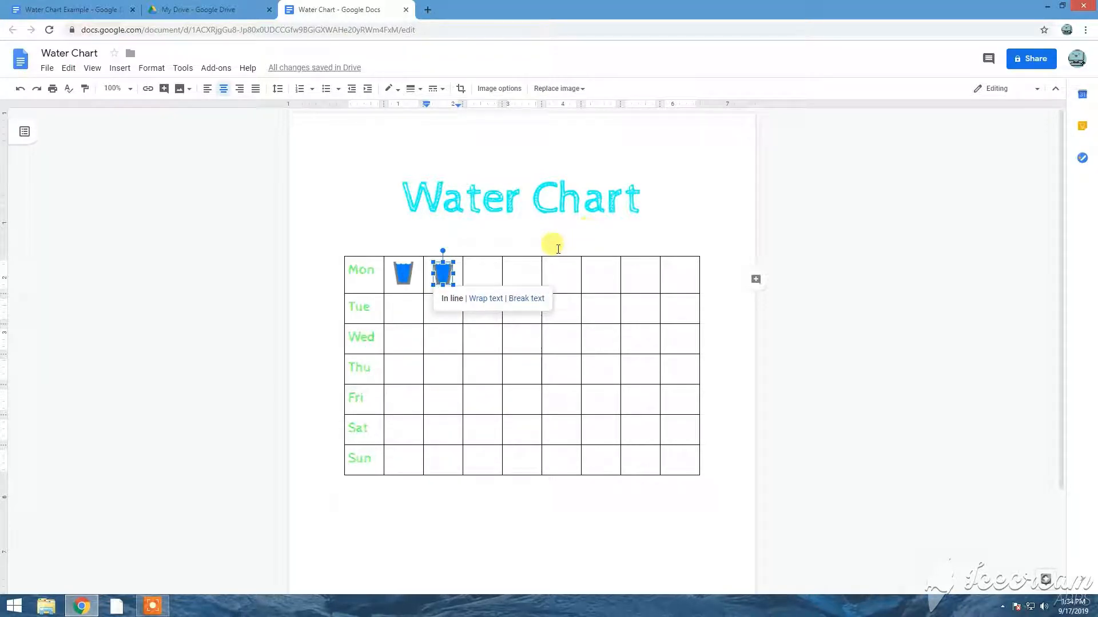
key(Right)
key(Right)
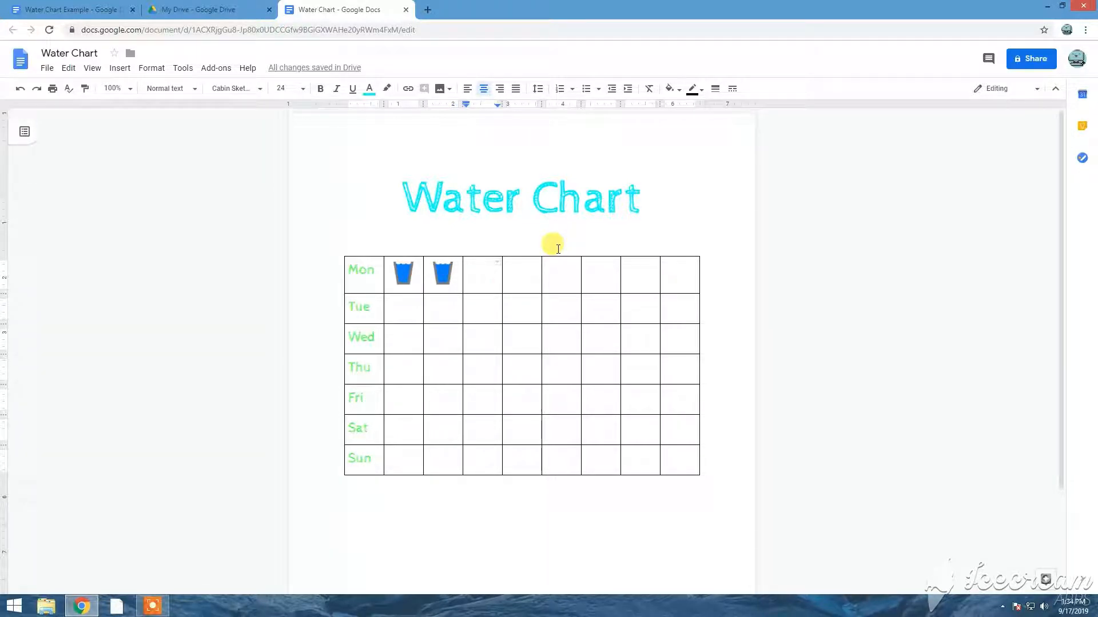
key(ctrl+v)
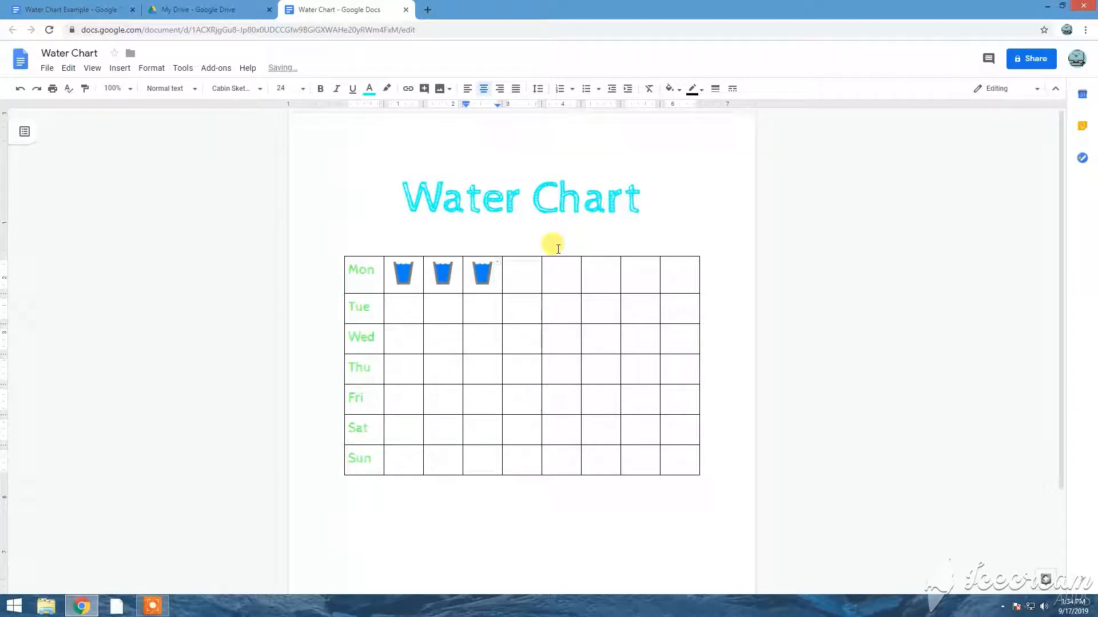
key(Right)
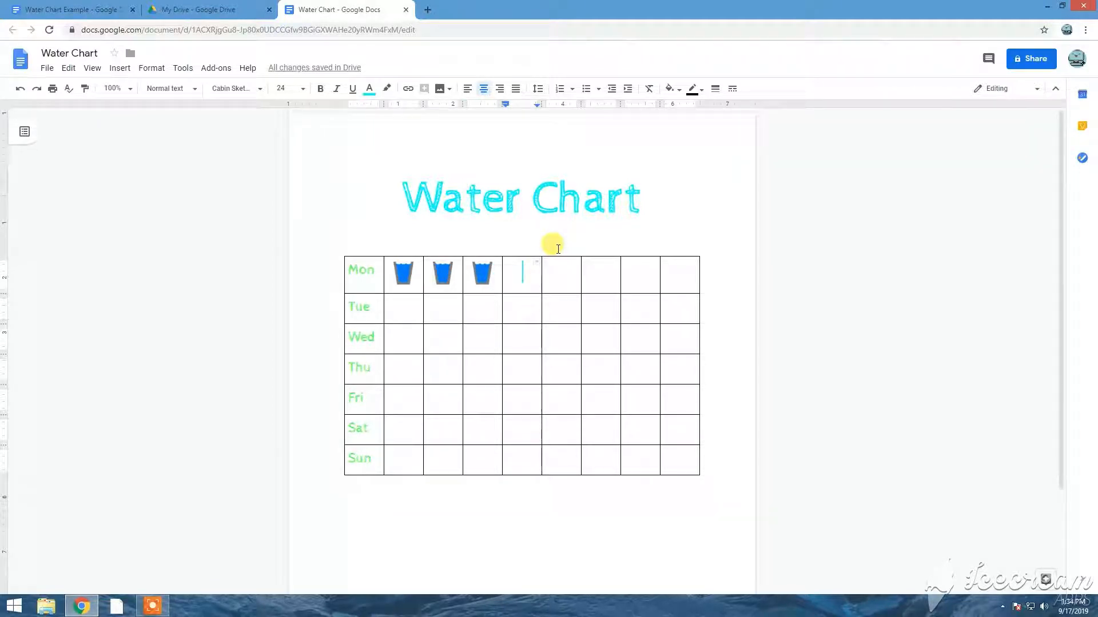
key(ctrl+v)
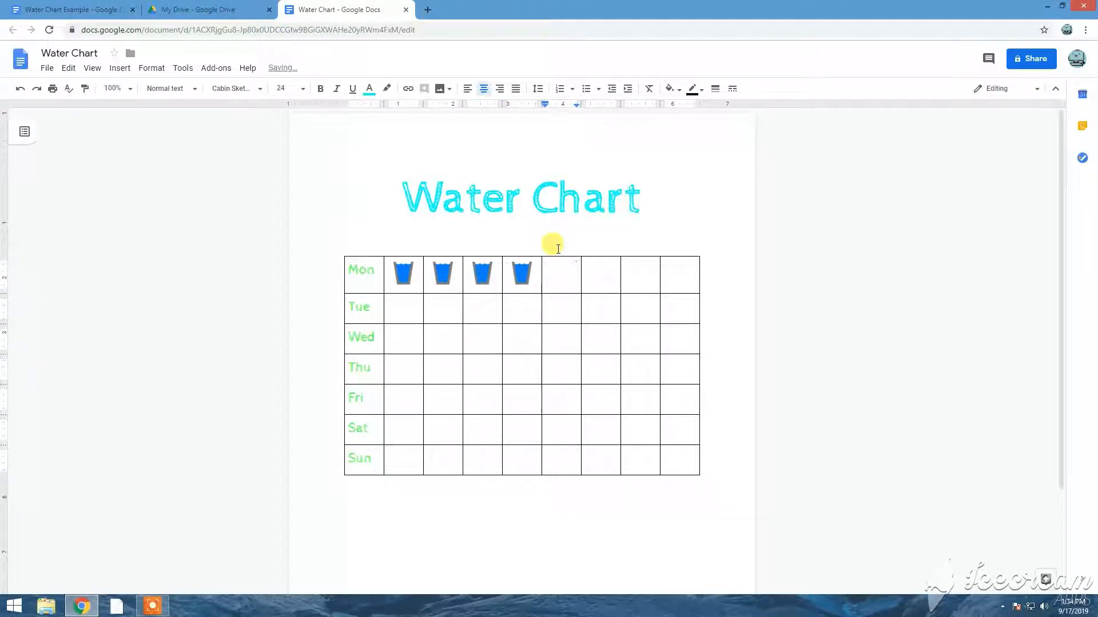
key(ctrl+v)
key(Right)
key(ctrl+v)
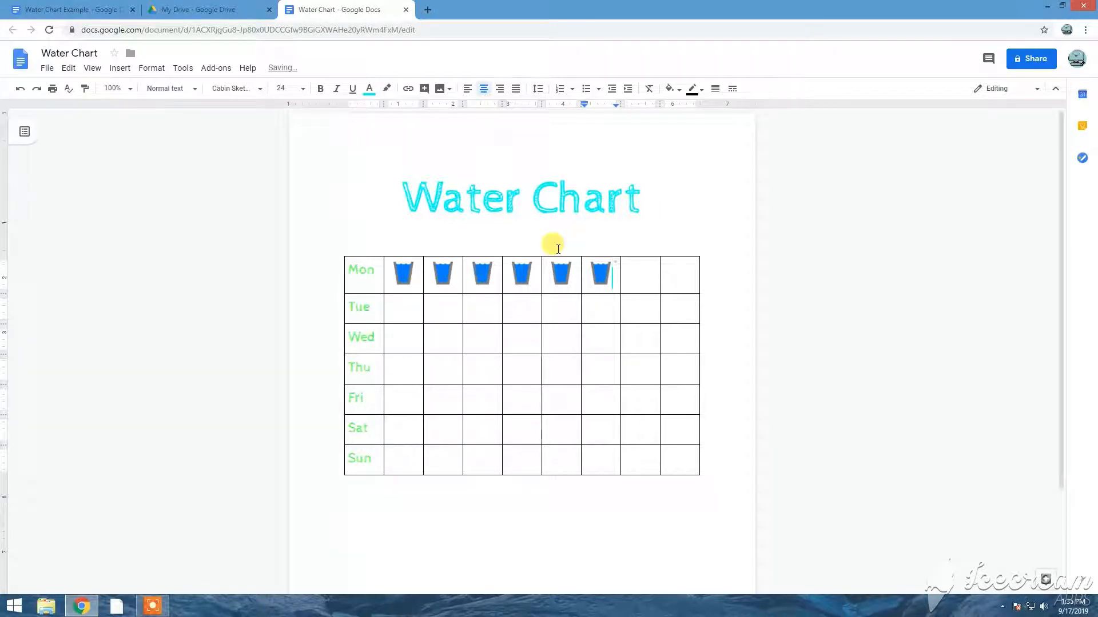
key(Right)
key(ctrl+v)
key(Right)
key(ctrl+v)
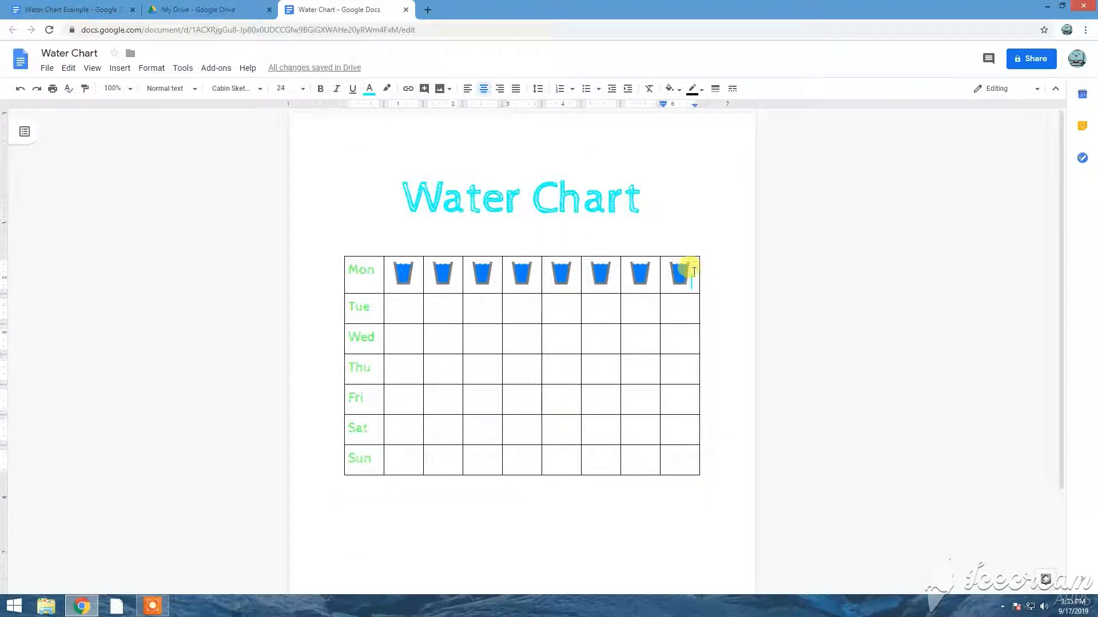
Step: Copy the eight glass cells of the Mon row and paste them into the Tue, Wed, Thu and Fri rows
drag(694, 271, 424, 282)
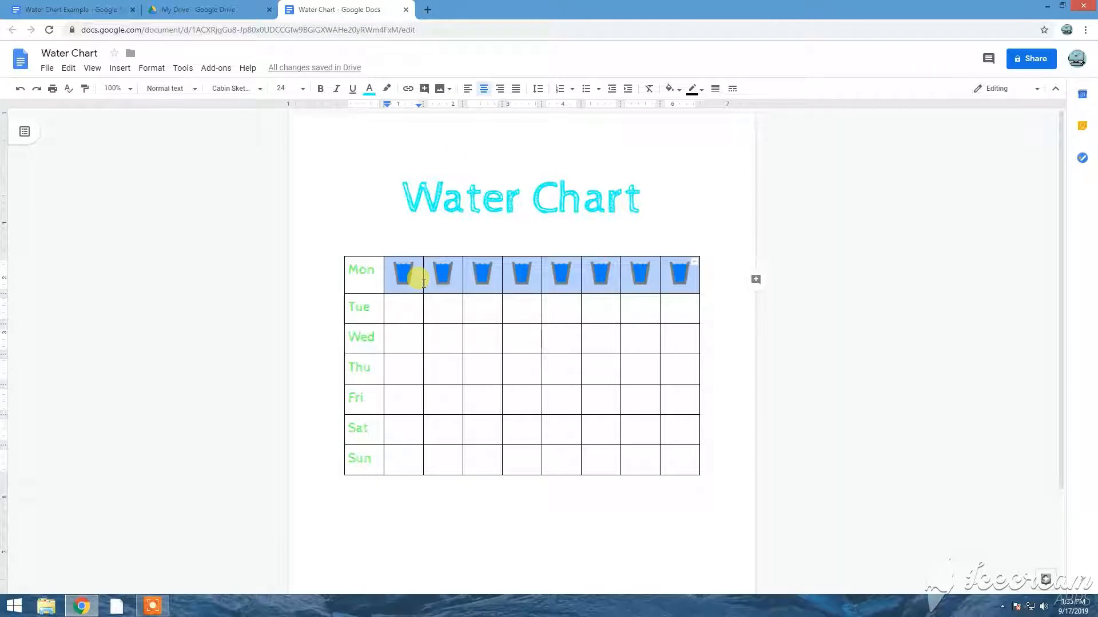
click(402, 306)
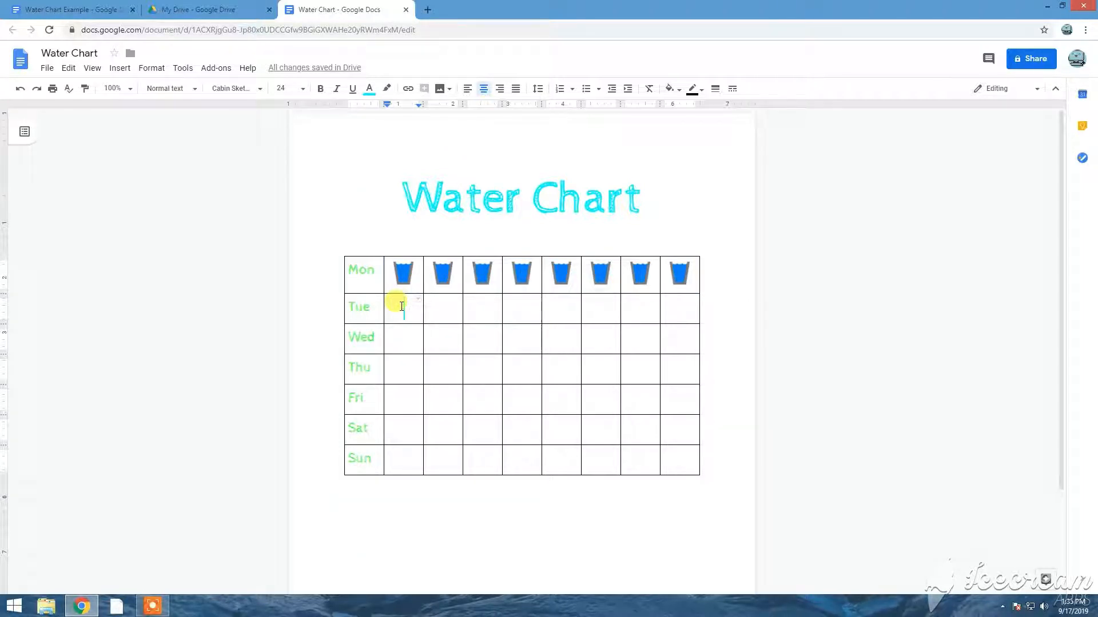
key(ctrl+v)
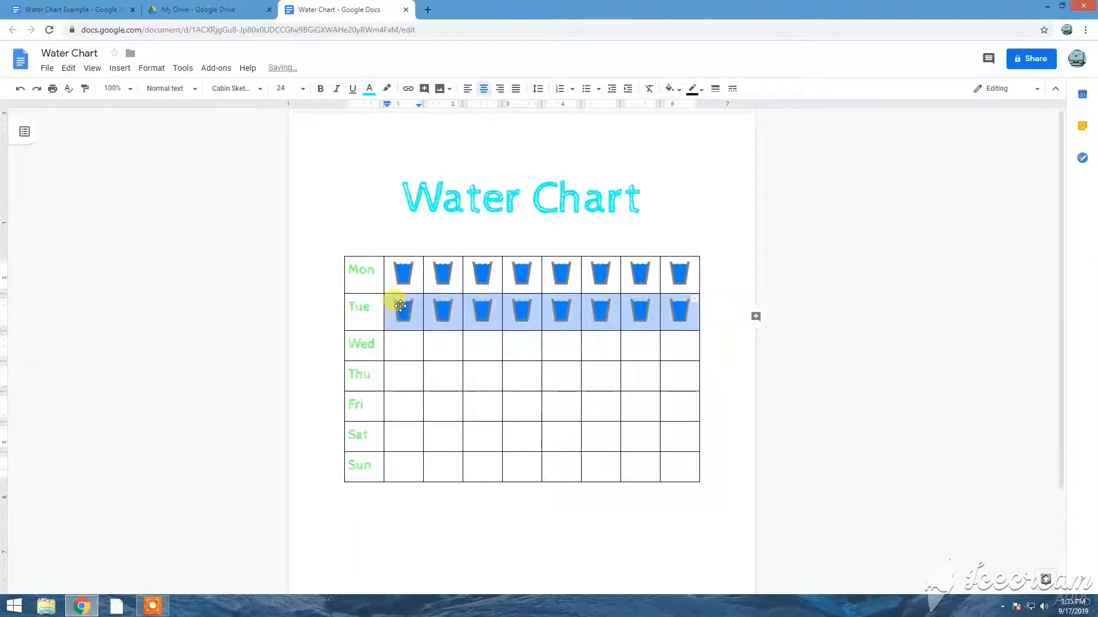
click(394, 346)
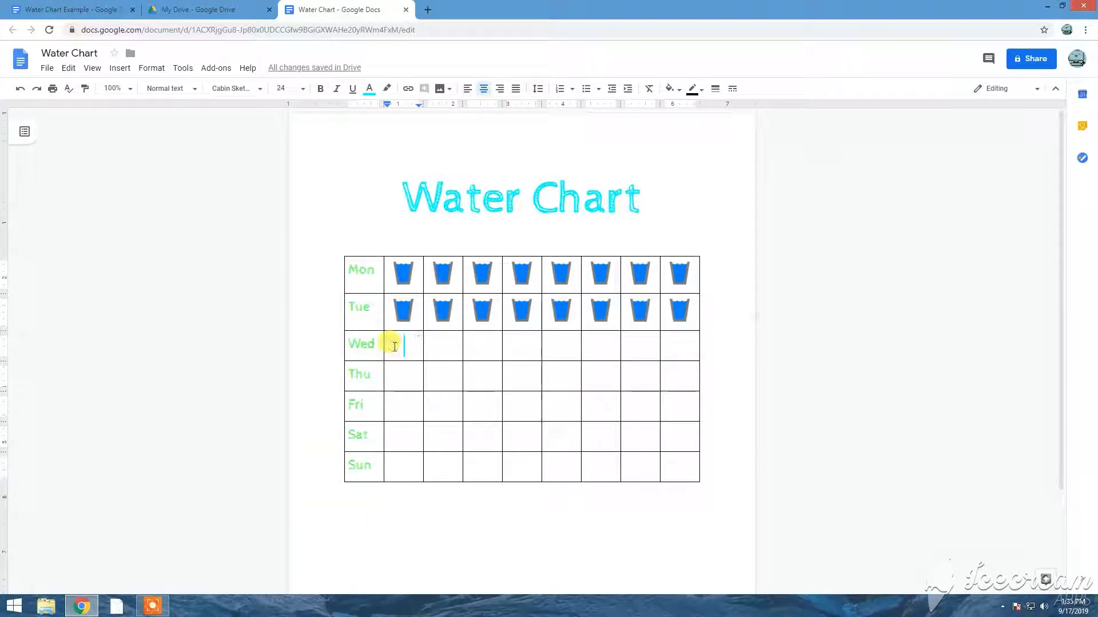
key(ctrl+v)
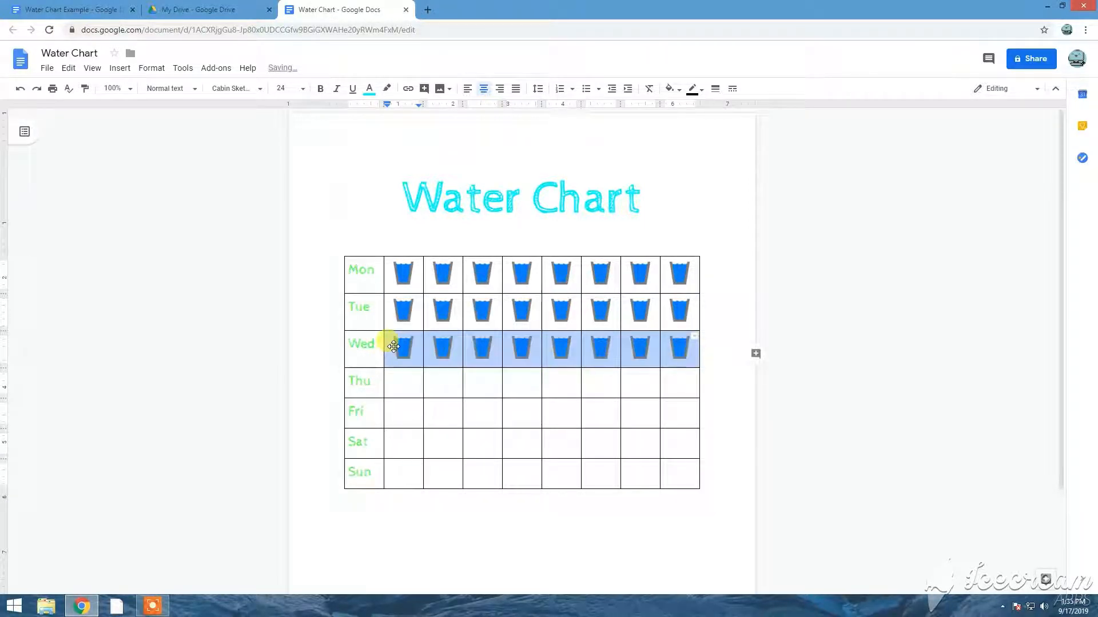
click(400, 388)
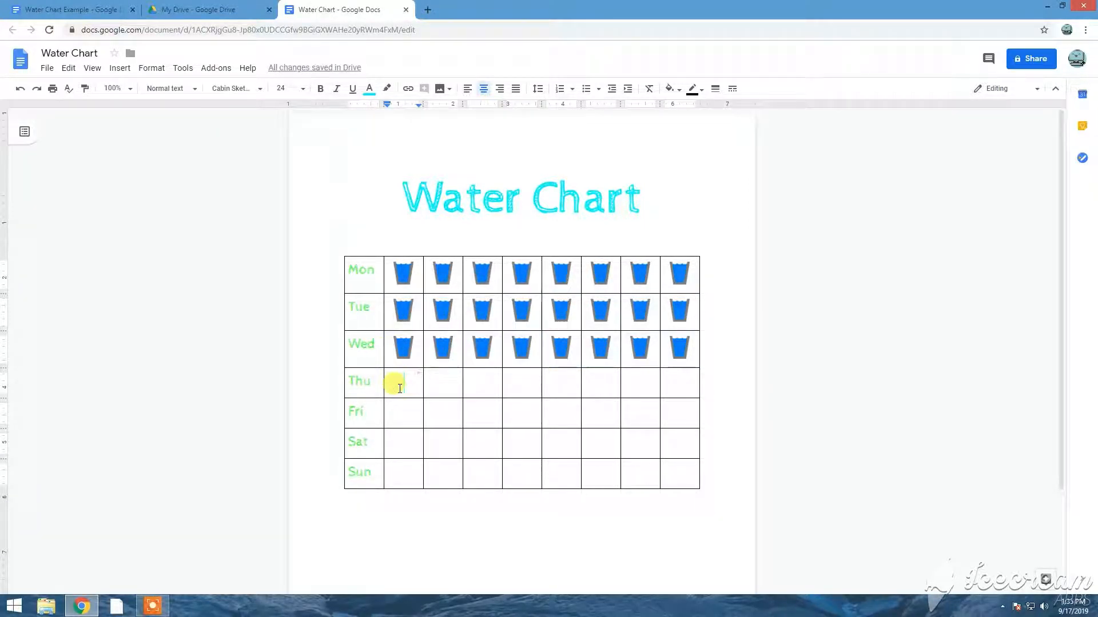
key(ctrl+v)
click(395, 418)
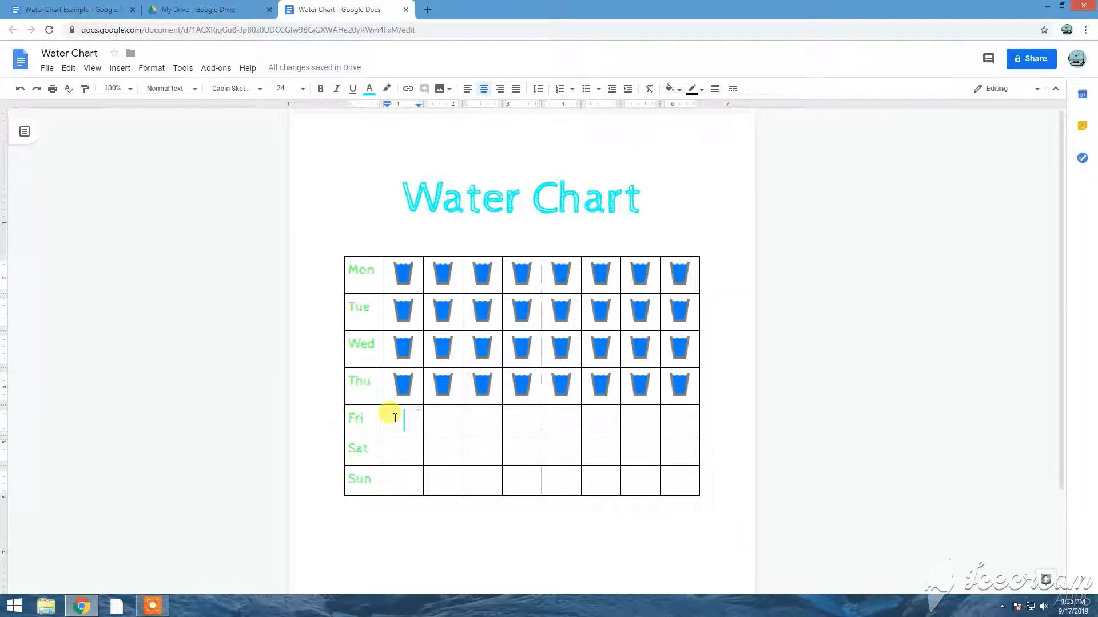
key(ctrl+v)
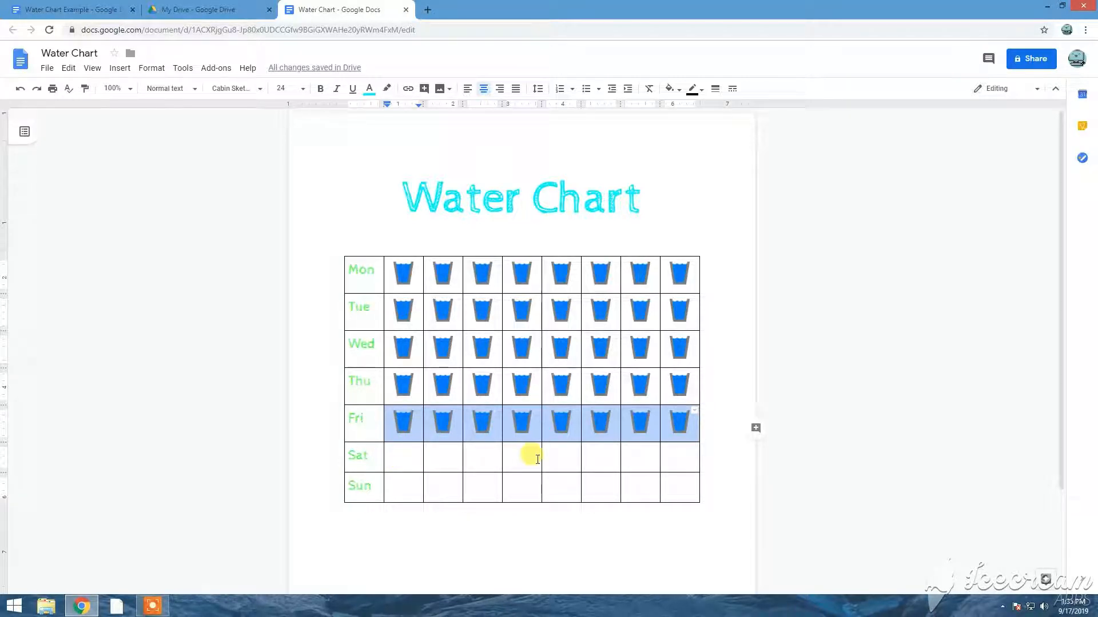
key(ctrl+v)
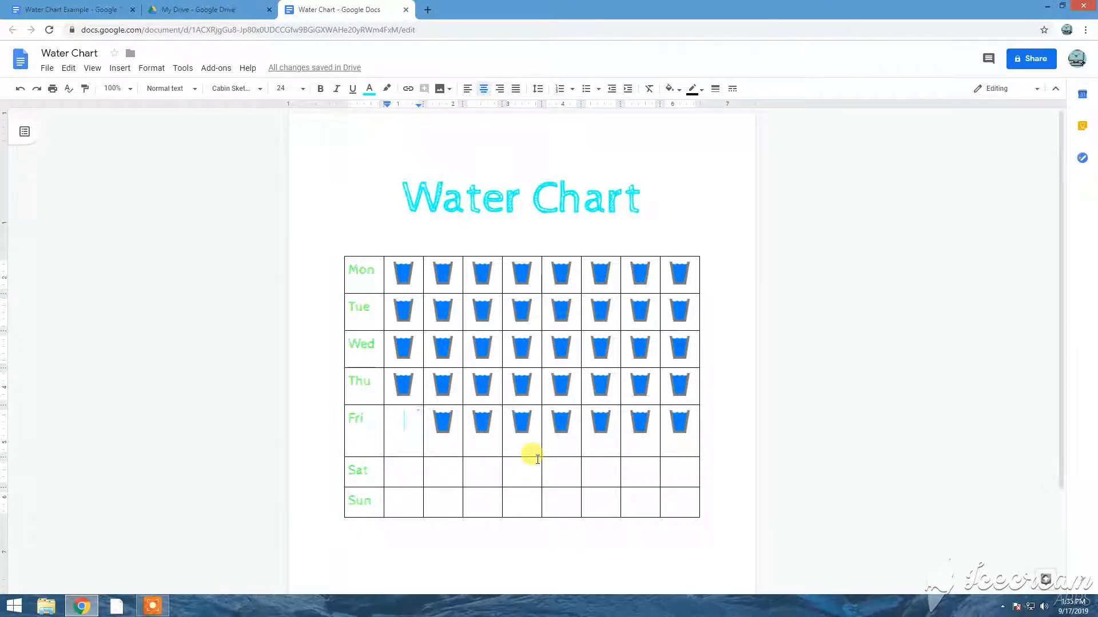
key(ctrl+shift+l)
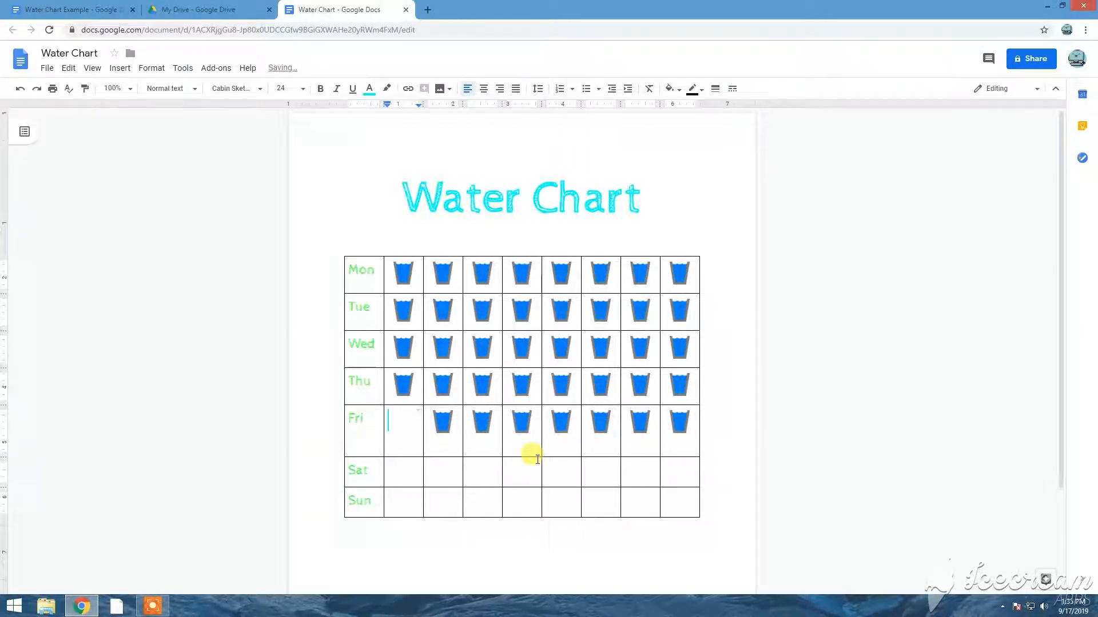
click(68, 68)
click(80, 90)
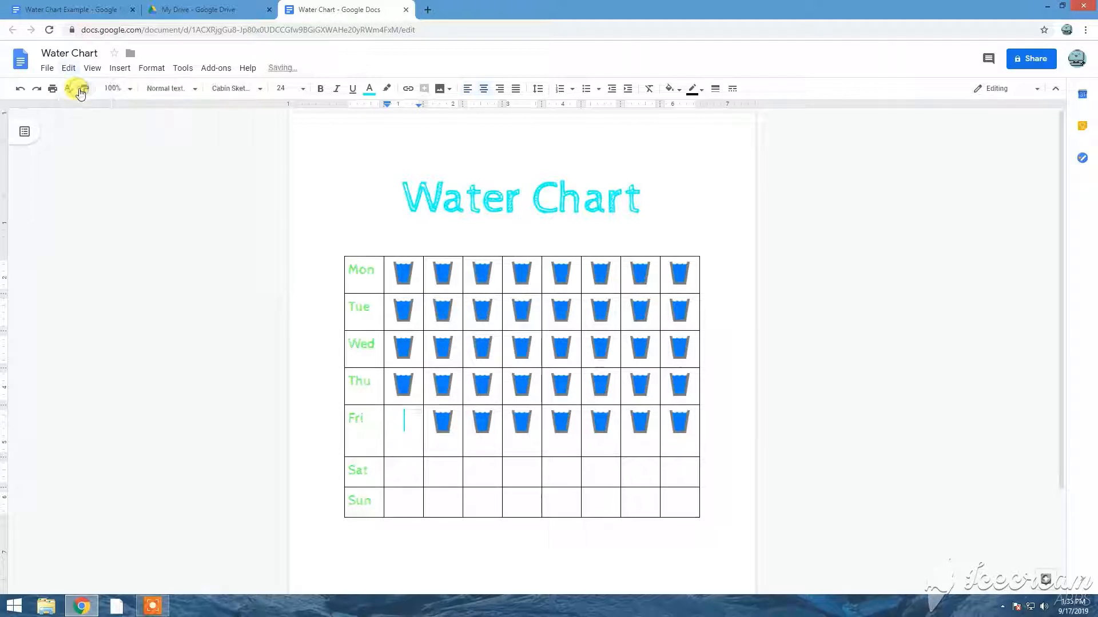
click(65, 70)
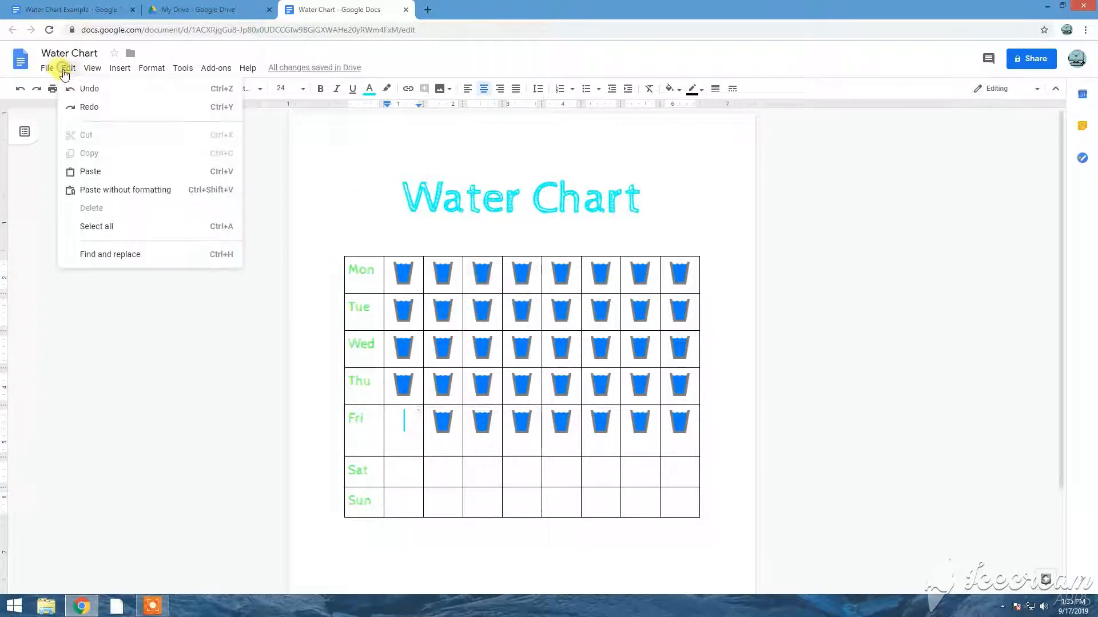
click(76, 90)
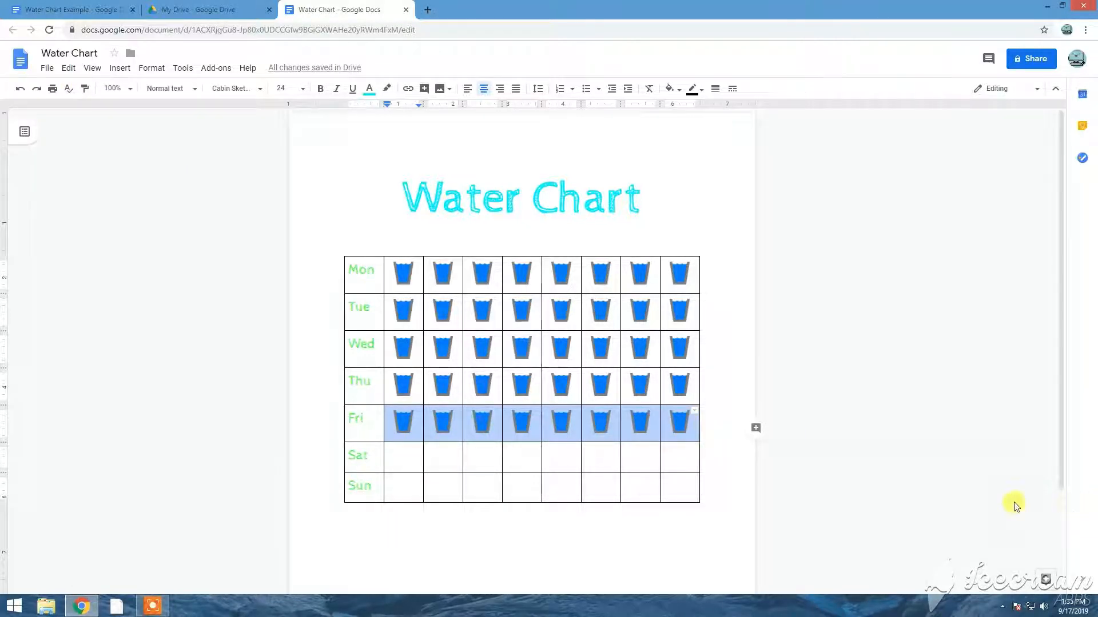
Step: Paste the copied row of glass images into the empty cells of the Sat and Sun rows
click(401, 457)
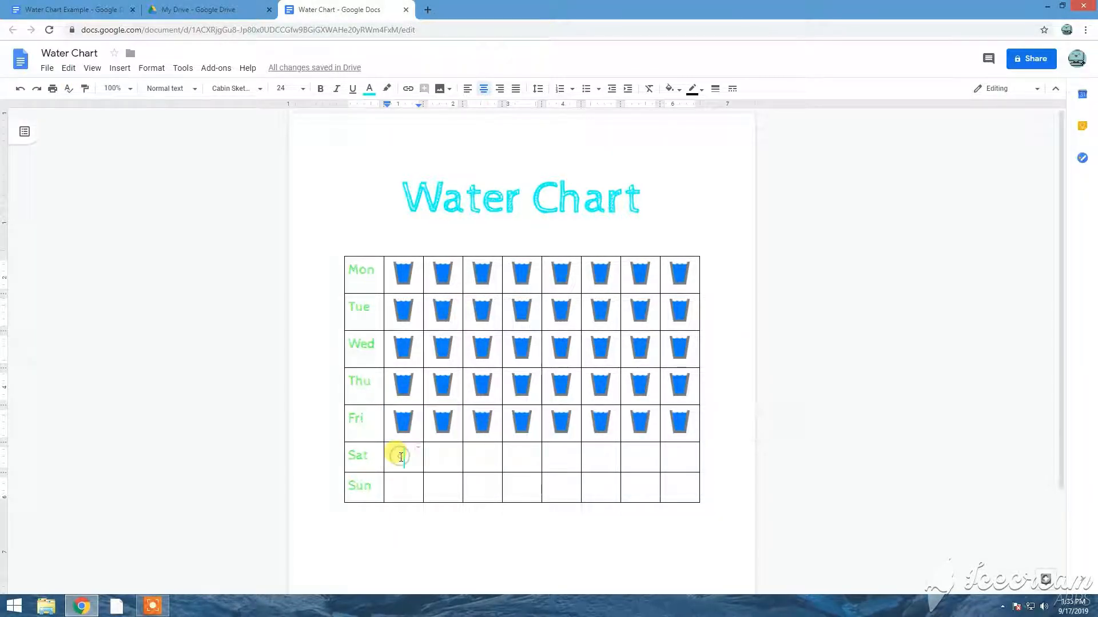
key(ctrl+v)
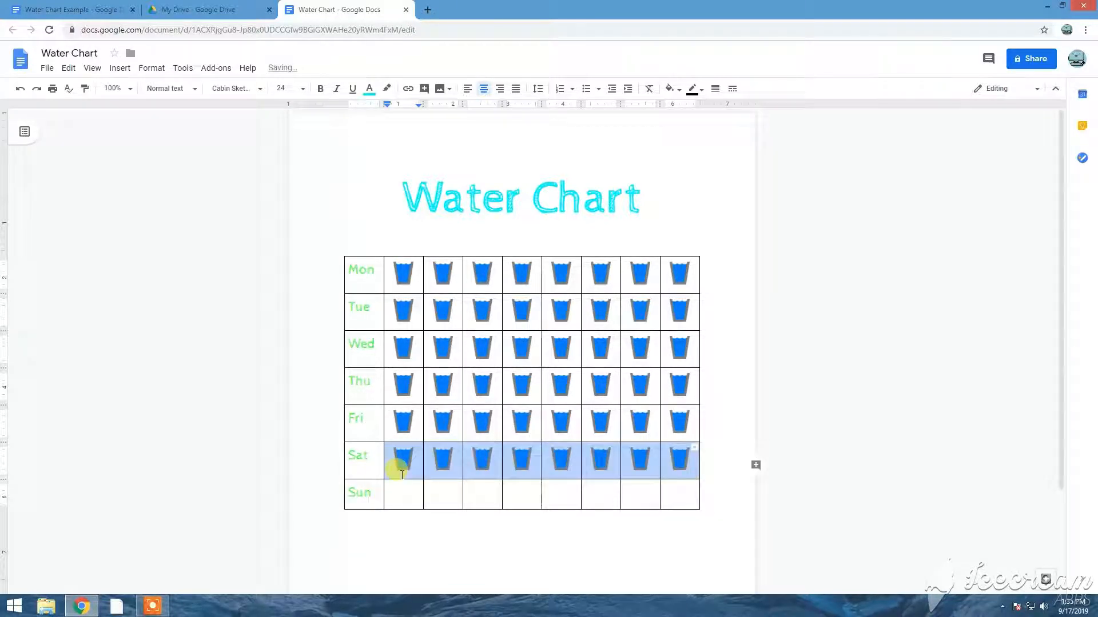
click(404, 494)
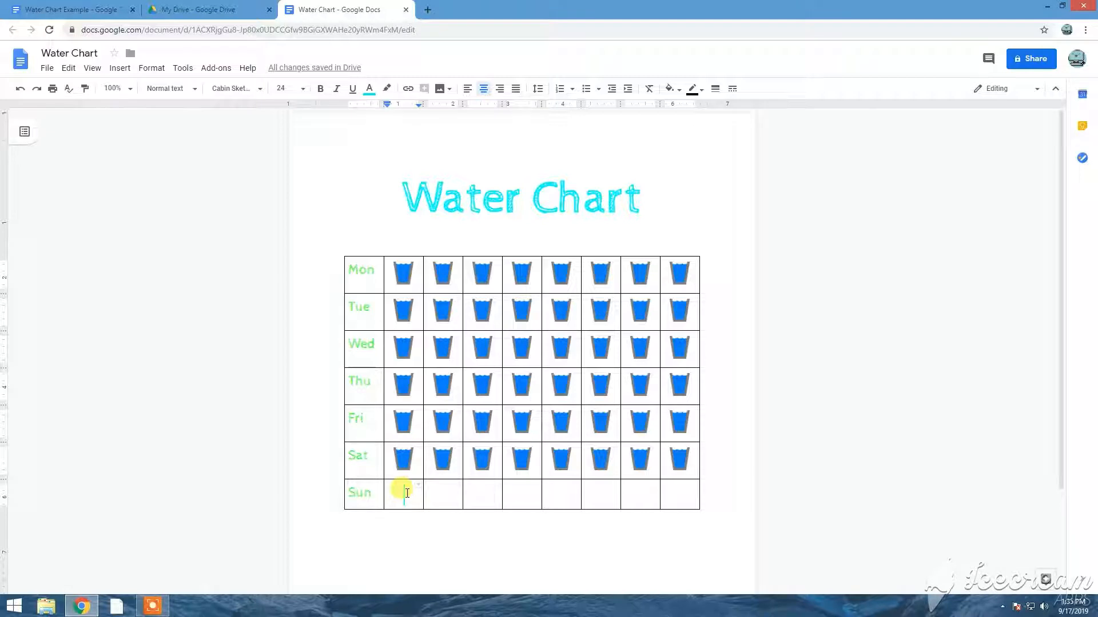
key(ctrl+v)
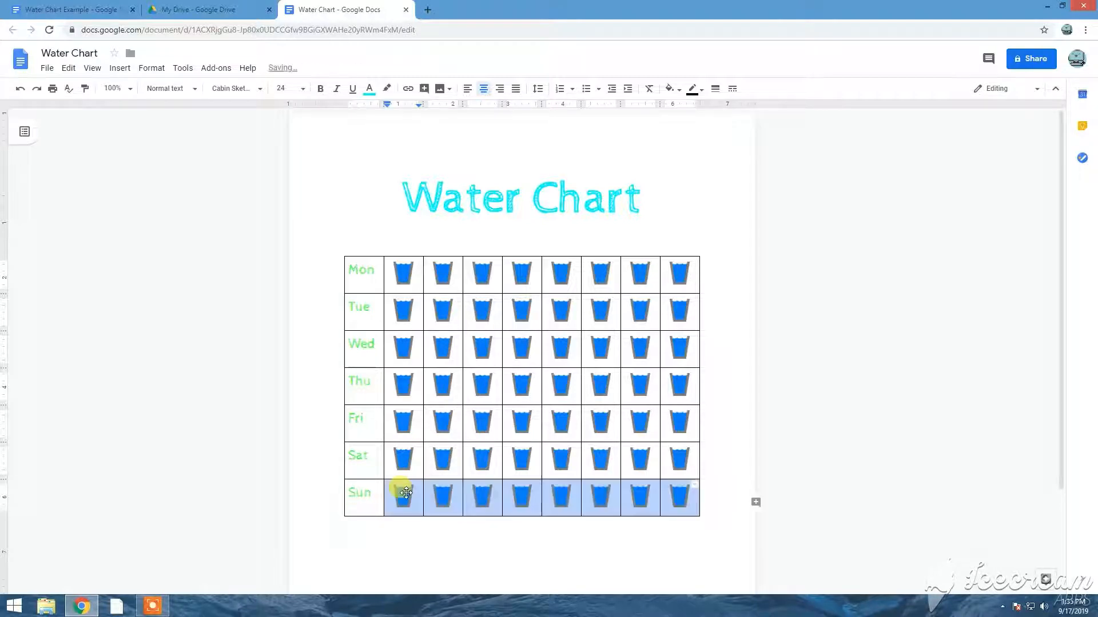
click(718, 514)
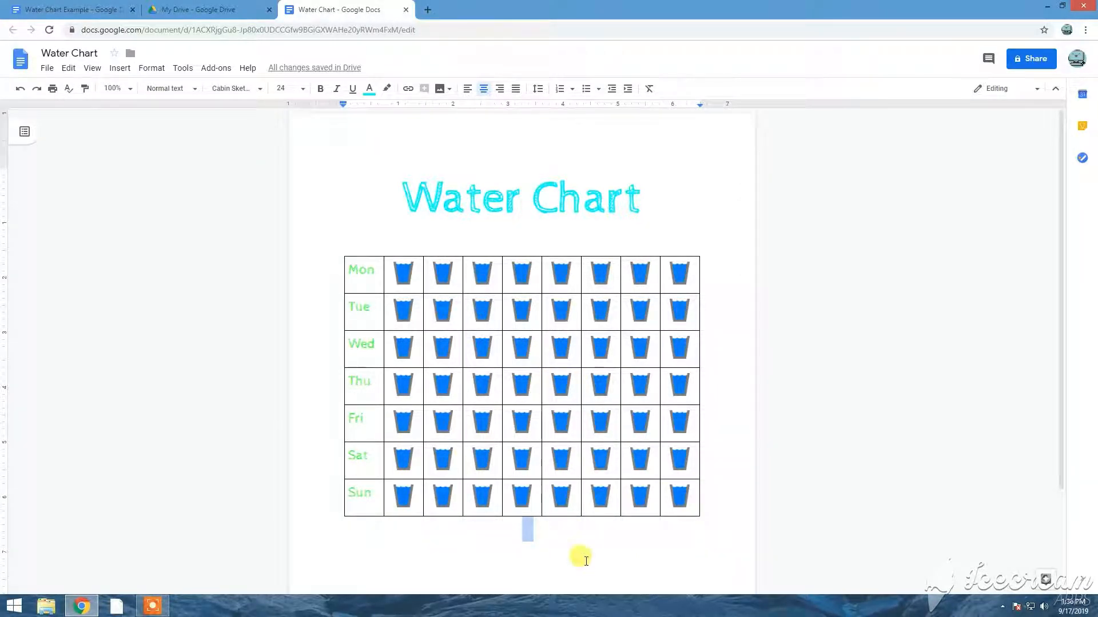
Step: Set the table's border to magenta with a 2.25 pt width and its alignment to Center
right_click(552, 395)
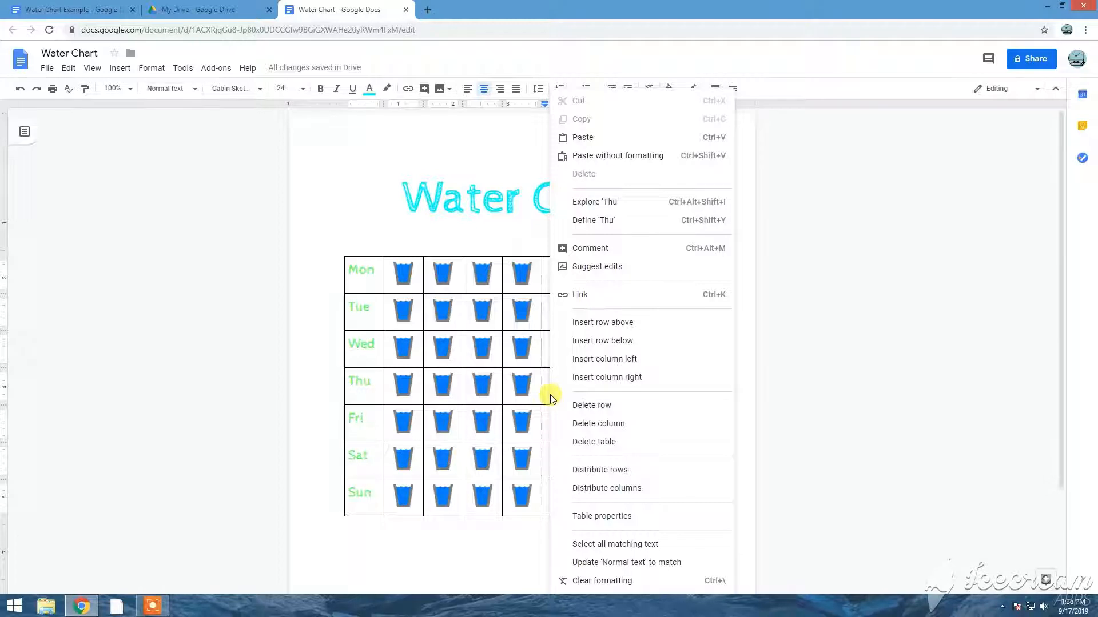
click(591, 515)
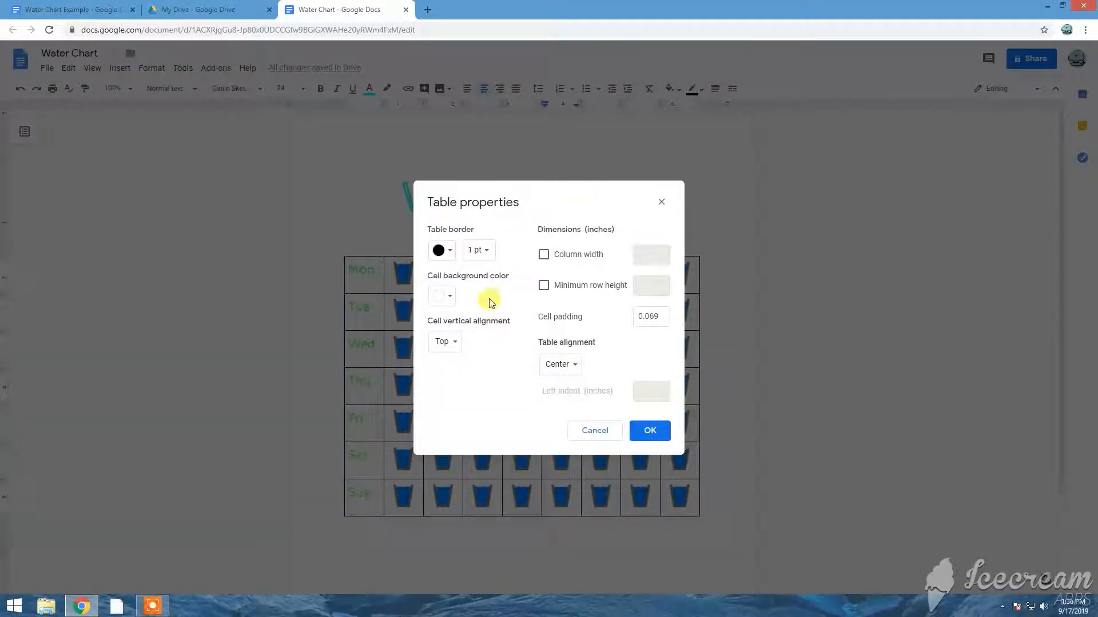
click(451, 250)
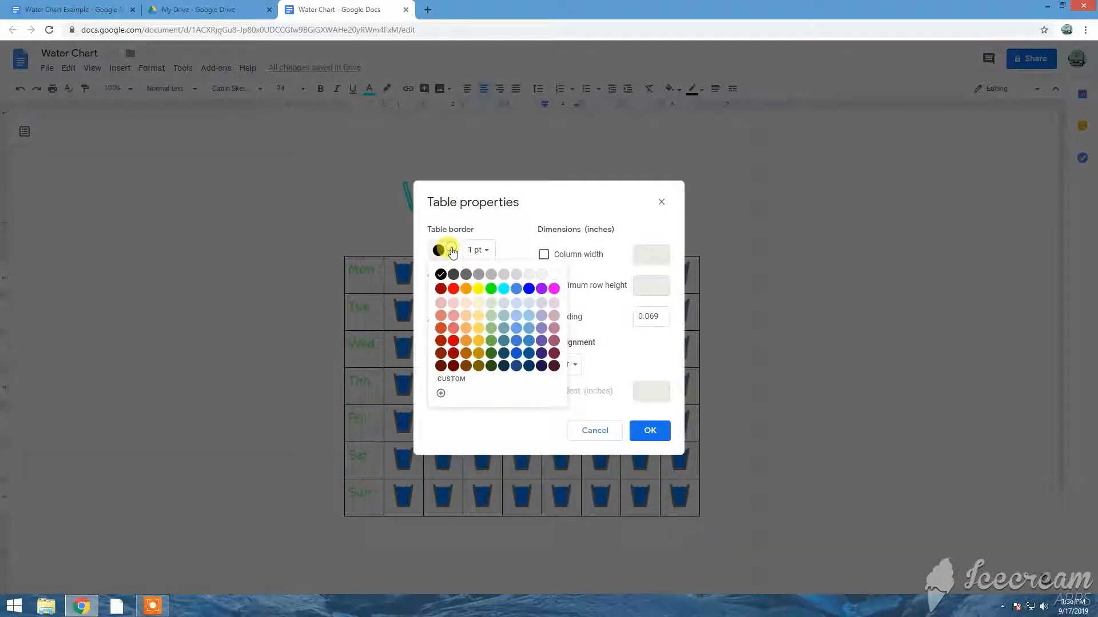
click(554, 288)
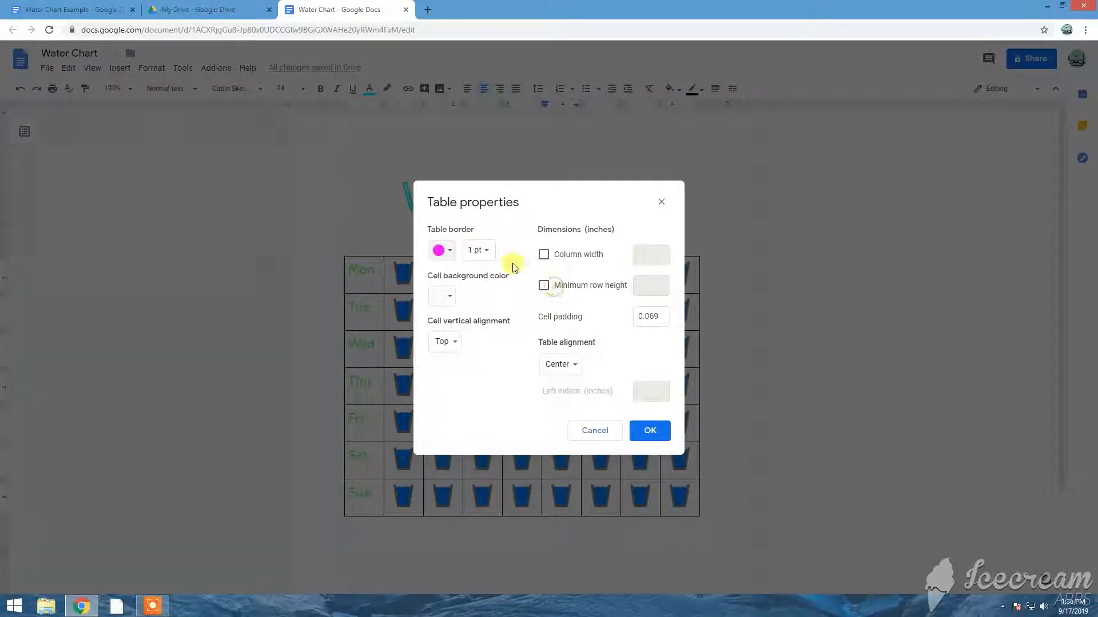
click(485, 252)
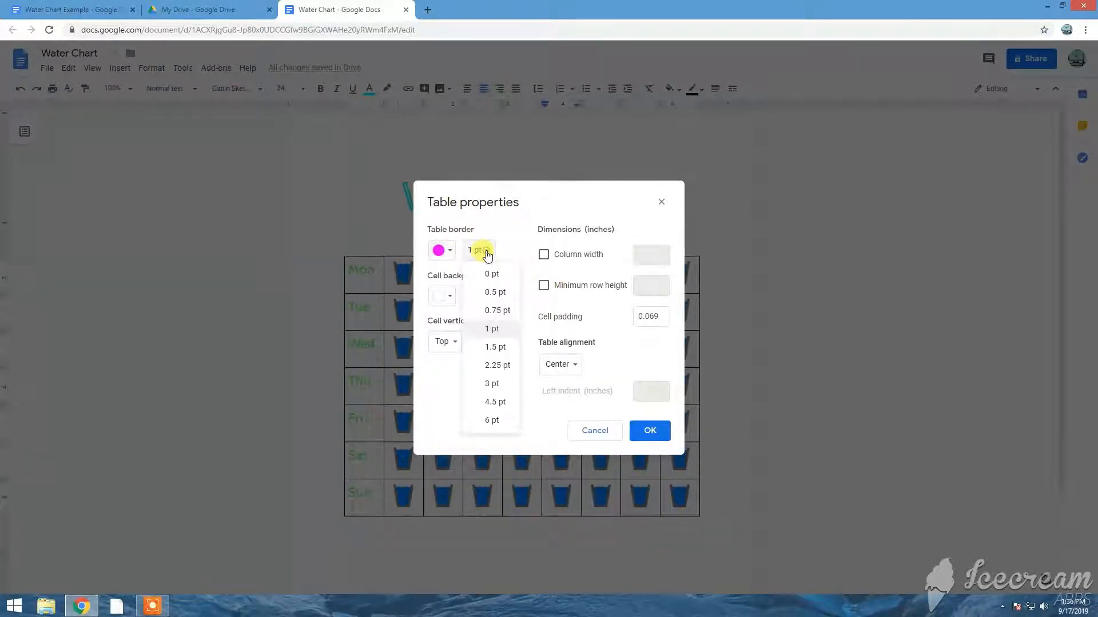
click(491, 366)
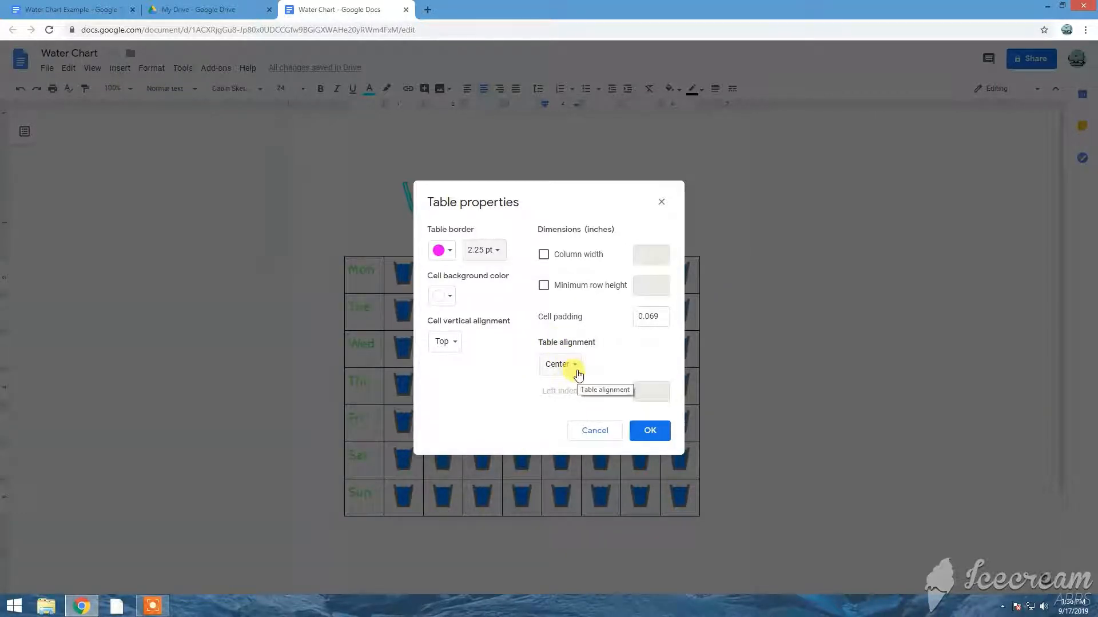
click(577, 371)
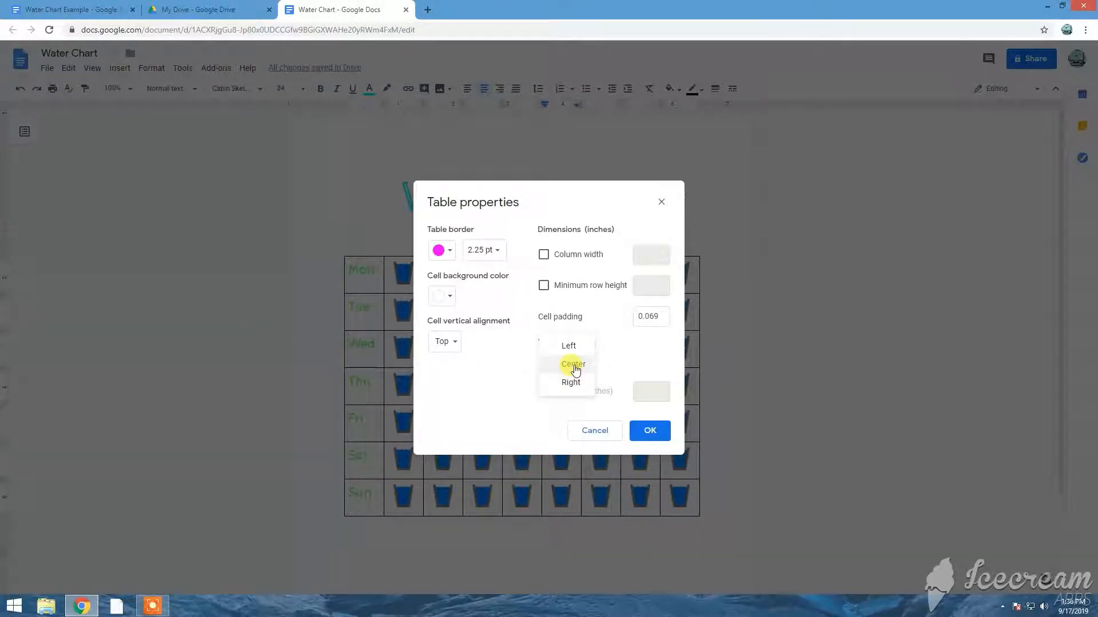
click(574, 366)
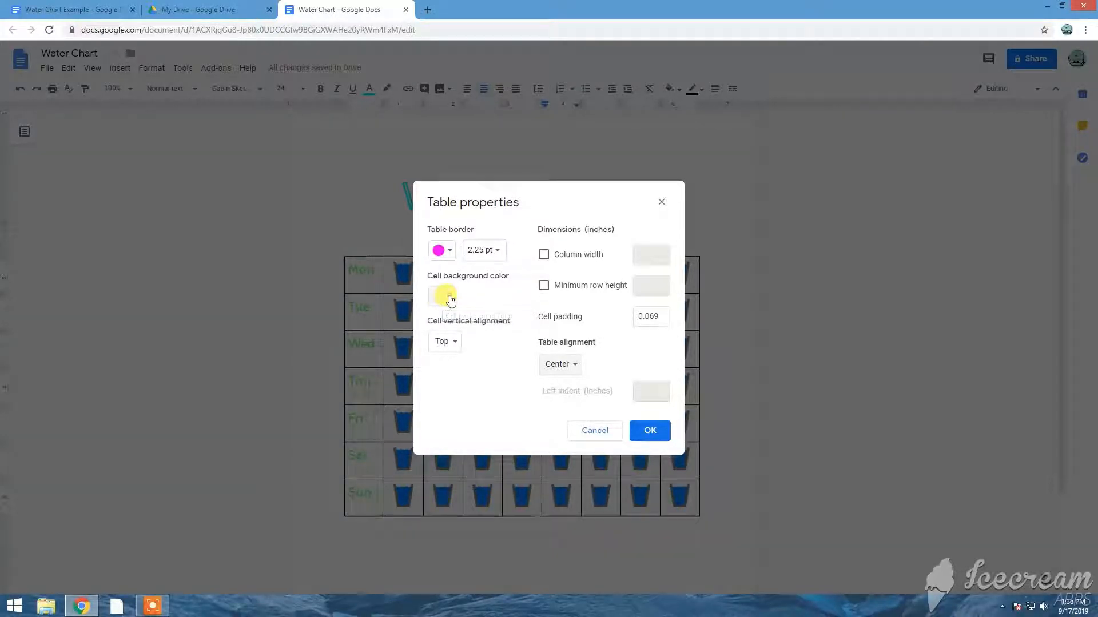
click(448, 298)
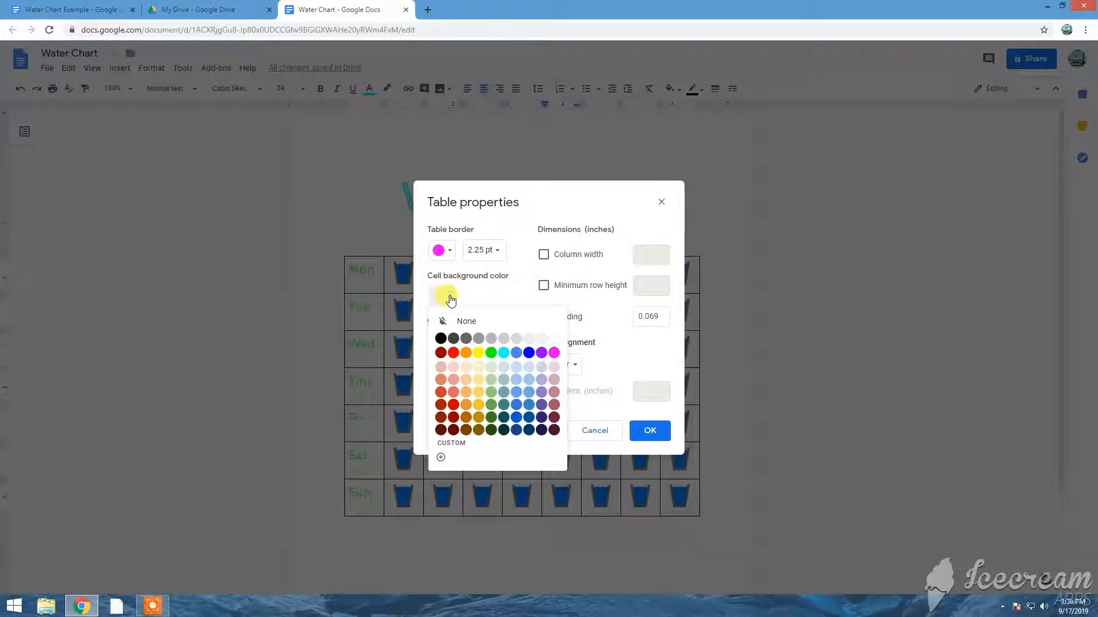
click(450, 297)
click(650, 435)
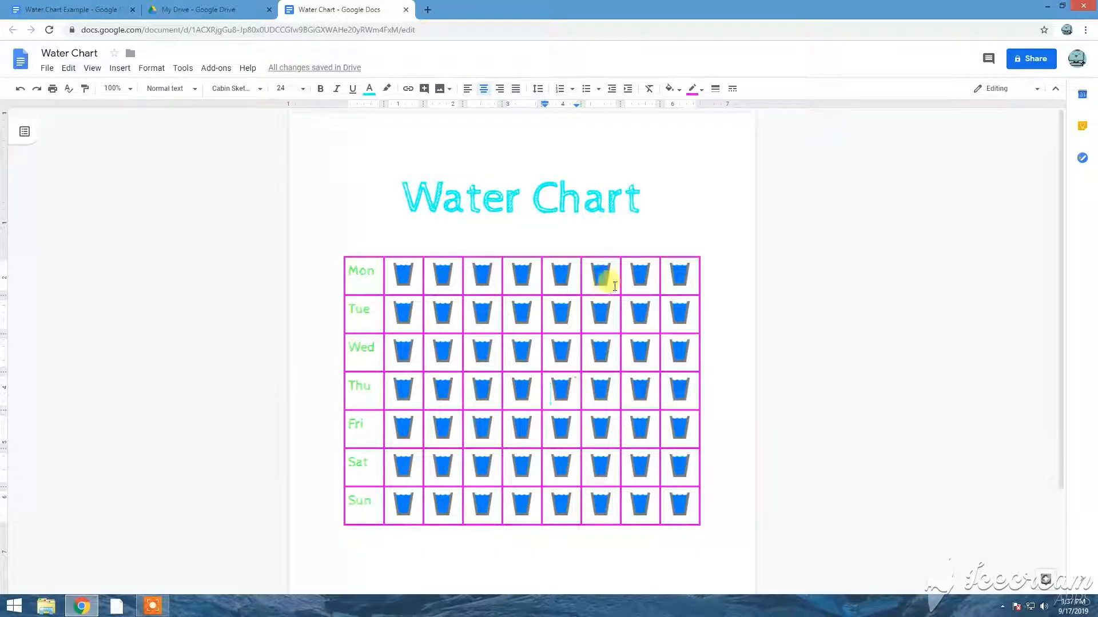
Step: Set the background colour of the sixth glass cell in the Mon row to yellow
click(601, 276)
click(644, 234)
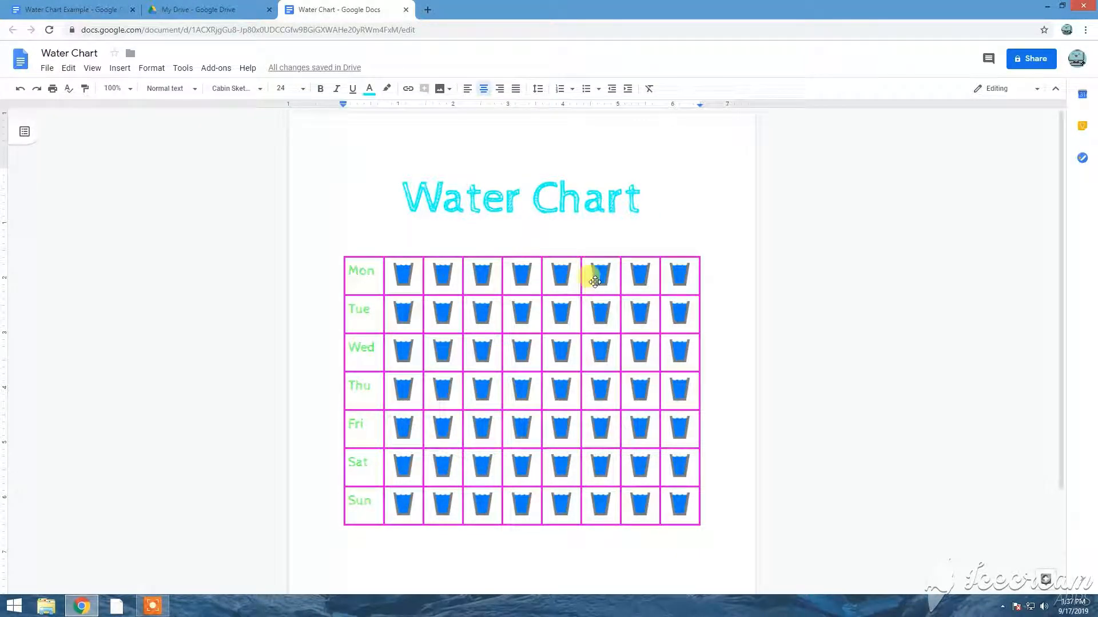
click(593, 282)
right_click(592, 283)
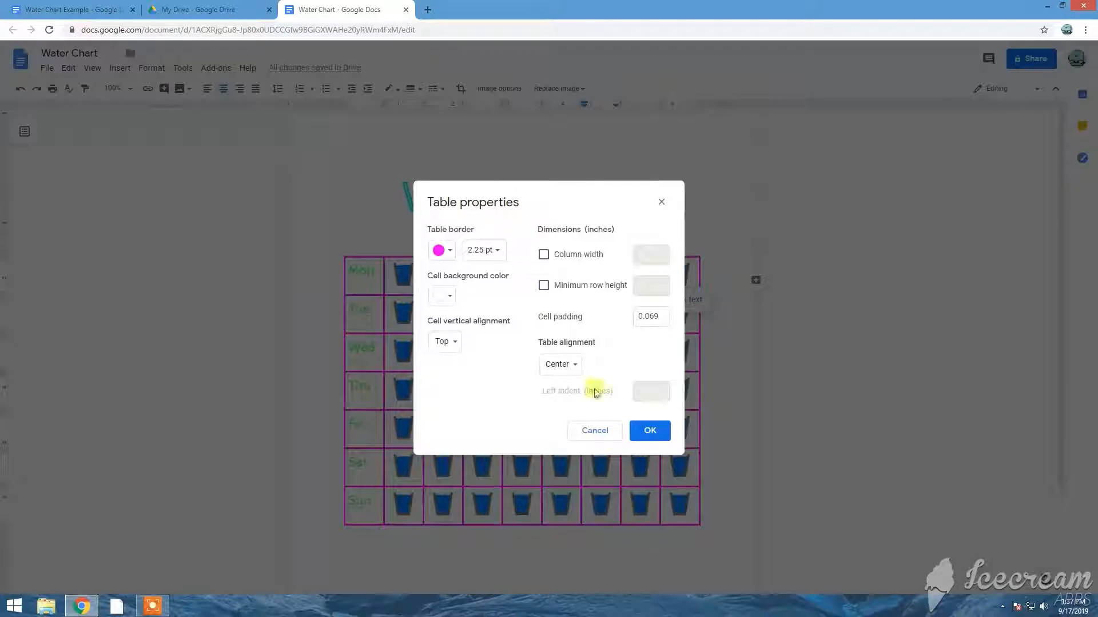
click(450, 297)
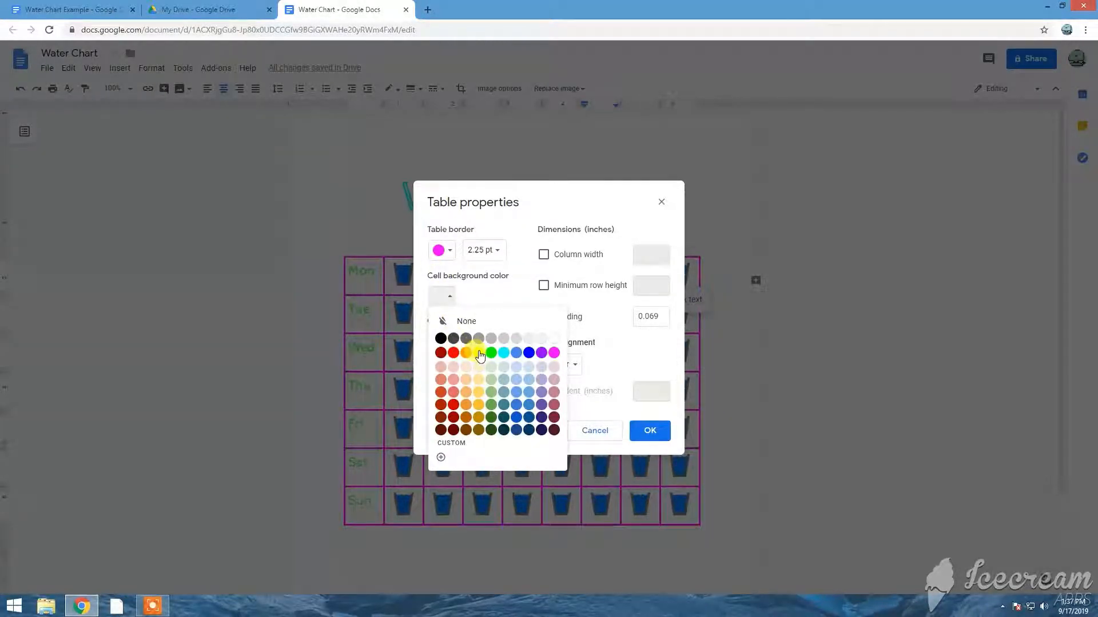
click(478, 352)
click(649, 432)
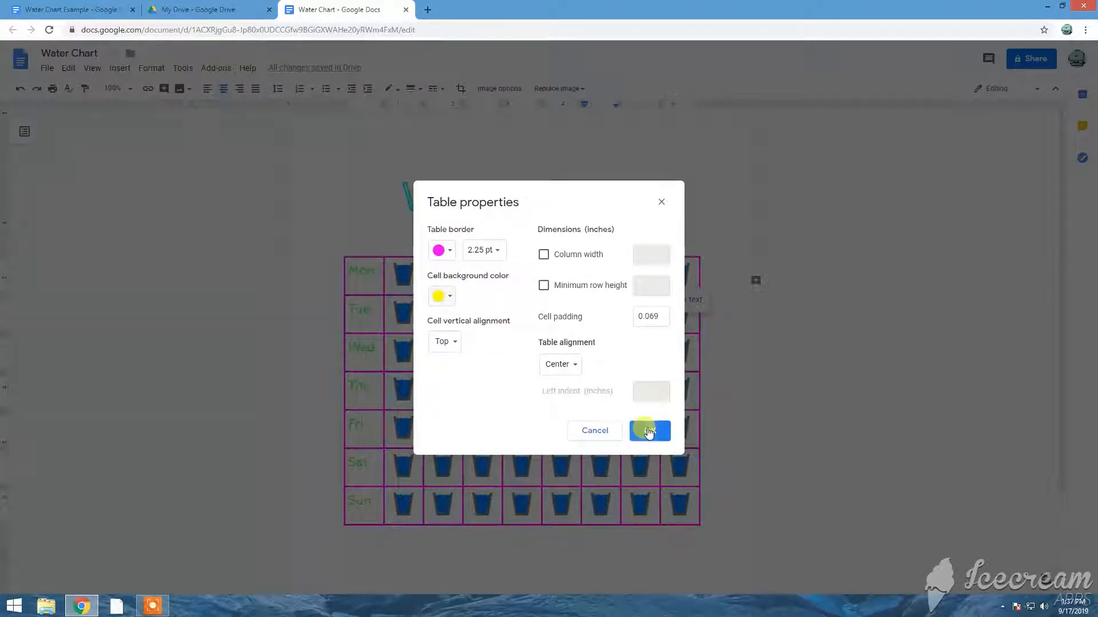